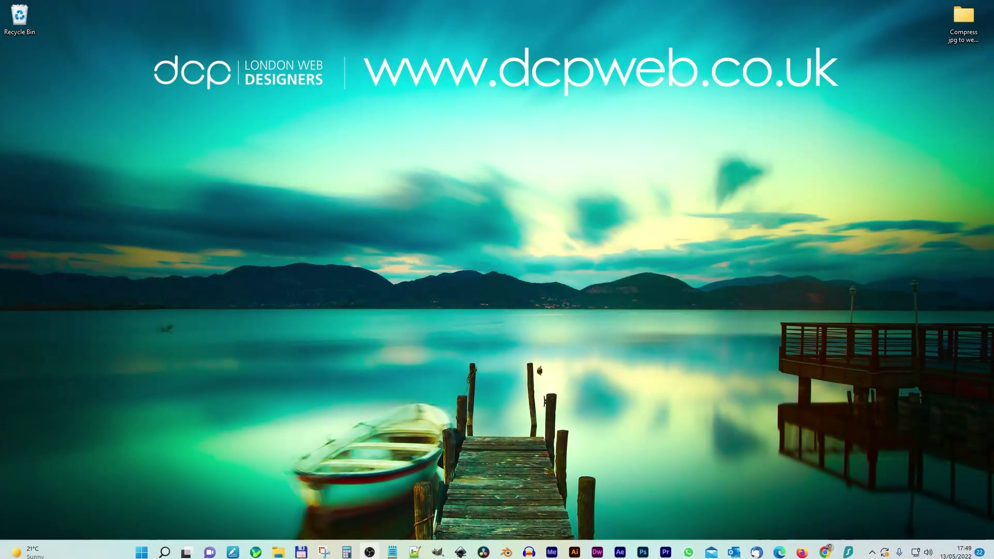
- Bring the Chrome window showing the dcpweb.co.uk home page to the front
left_click(826, 546)
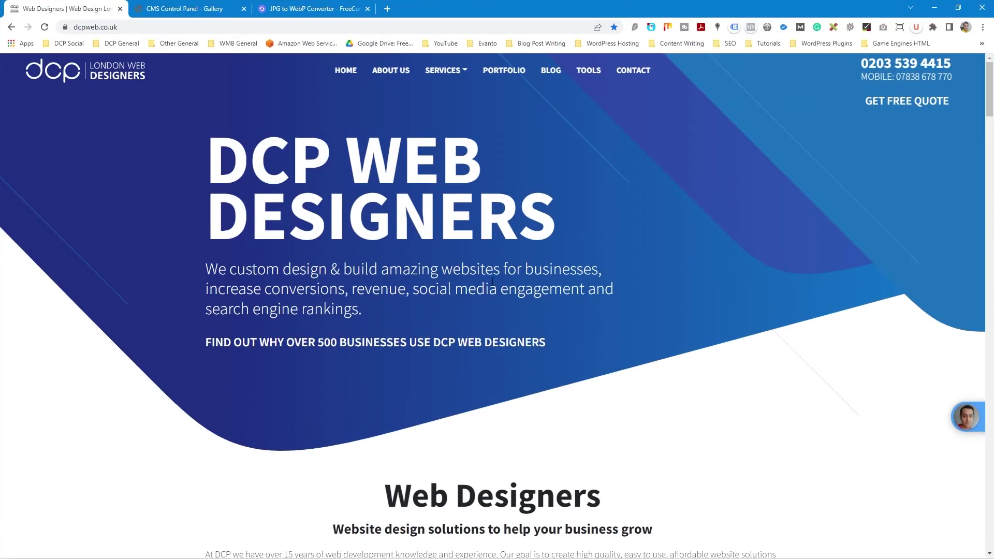
- Open the SPA London project from the Company Logo Design section of the portfolio
left_click(504, 70)
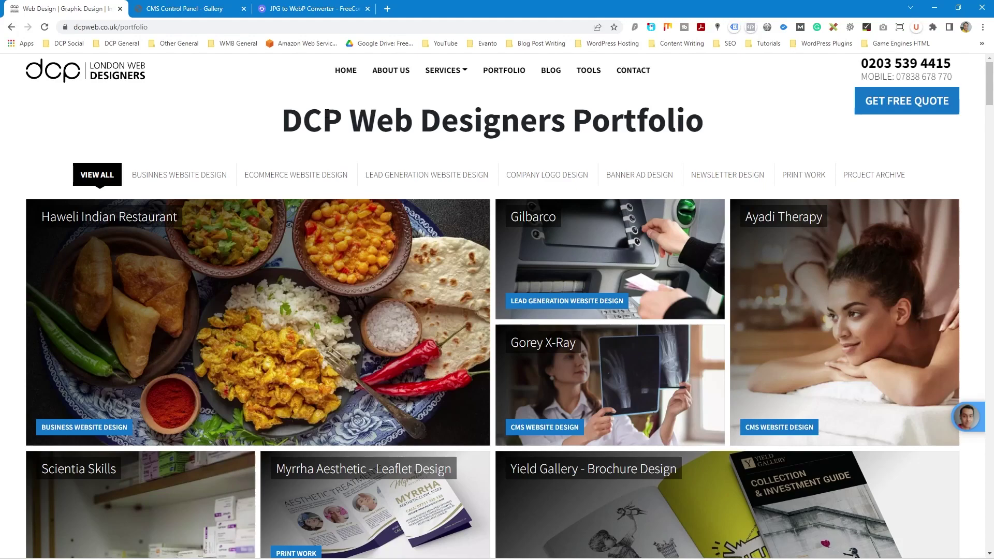
left_click(570, 176)
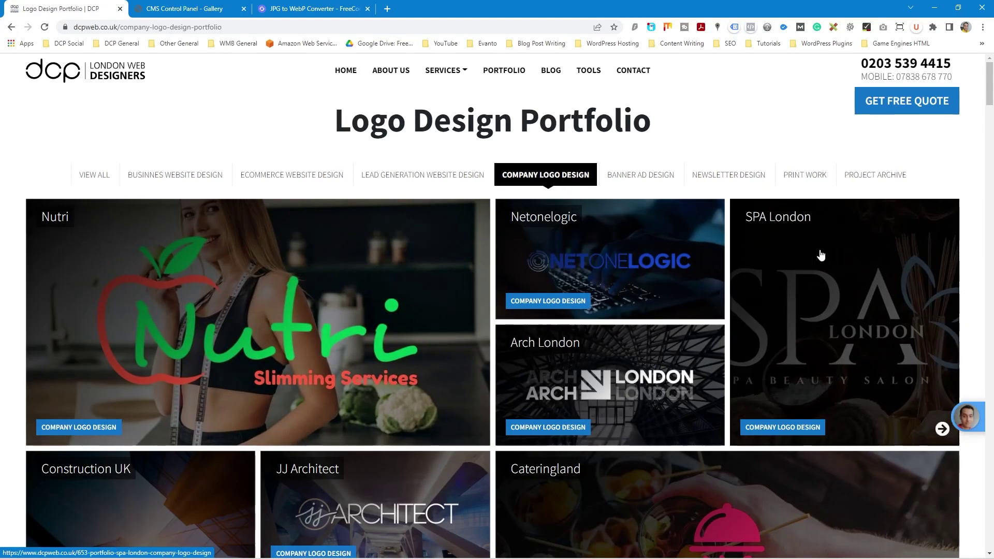
left_click(784, 259)
- Look through the SPA London project page, then switch to its CMS Control Panel gallery entry
left_click(878, 293)
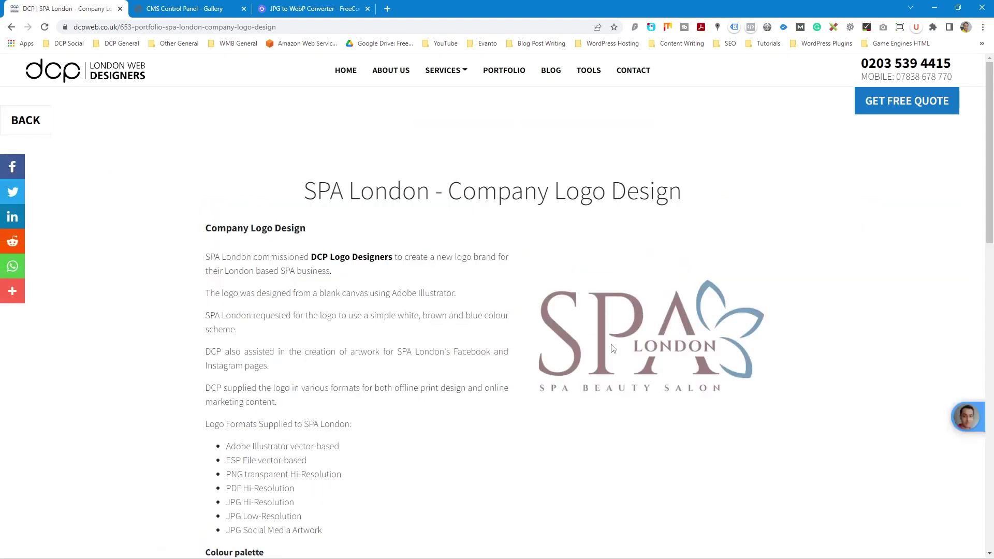
scroll(326, 375, "down", 6)
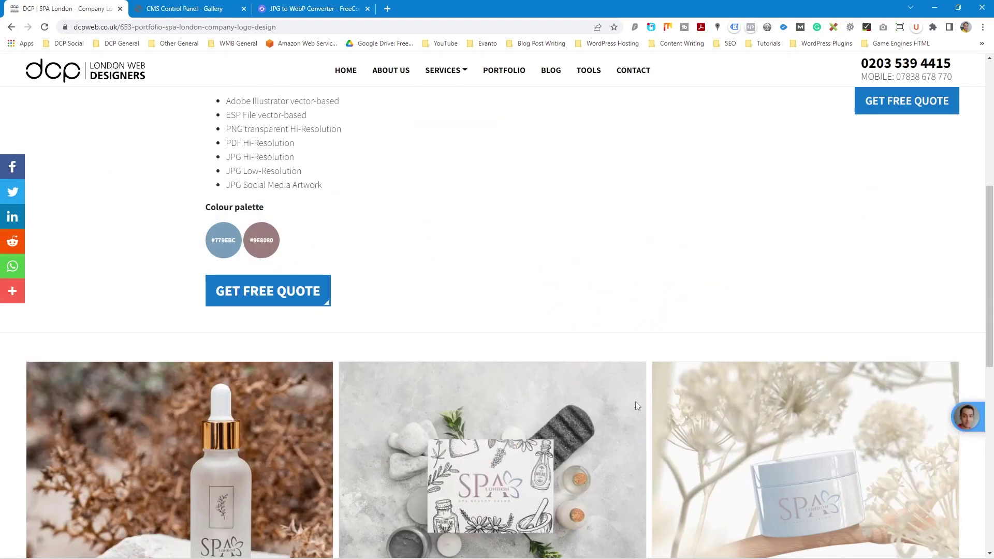
scroll(667, 264, "up", 5)
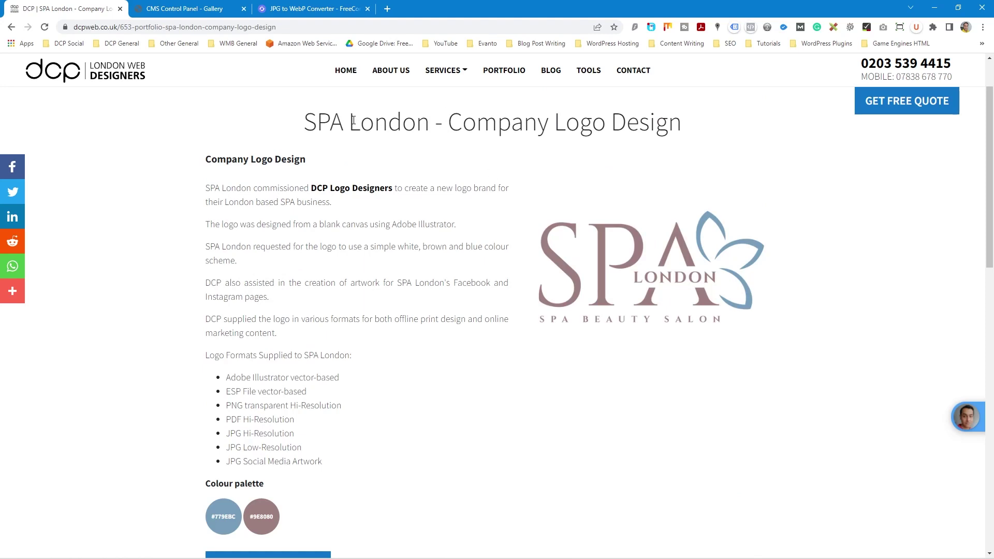
scroll(352, 121, "down", 9)
scroll(338, 262, "up", 8)
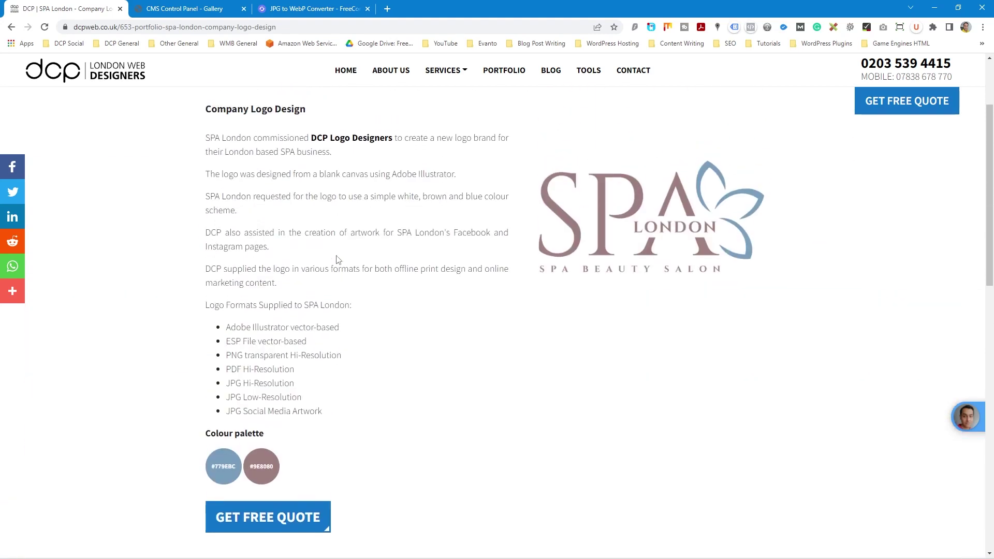
scroll(338, 259, "up", 3)
left_click(189, 9)
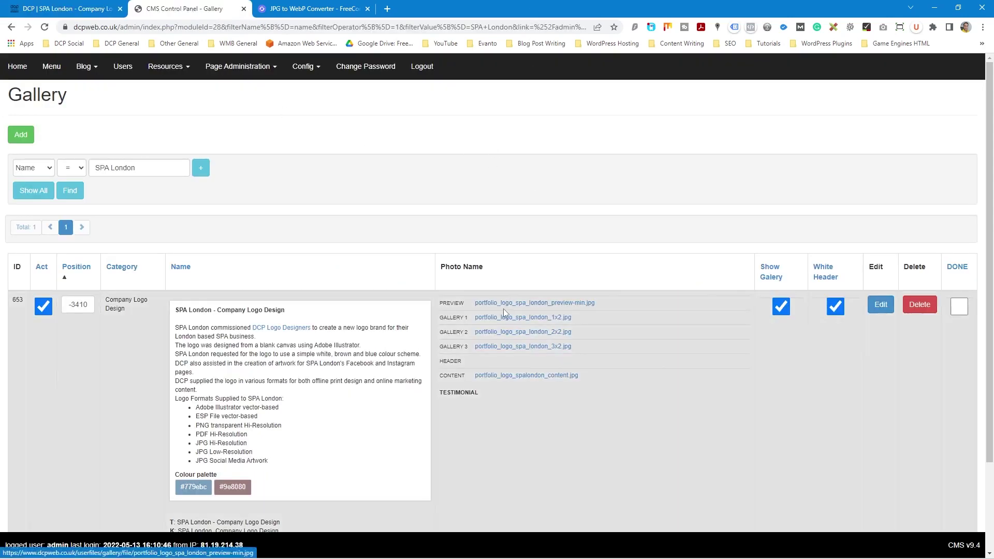
- Open the Preview, Gallery 1–3 and Content photos in new tabs and snap Chrome left
middle_click(538, 303)
middle_click(537, 318)
middle_click(534, 332)
middle_click(535, 347)
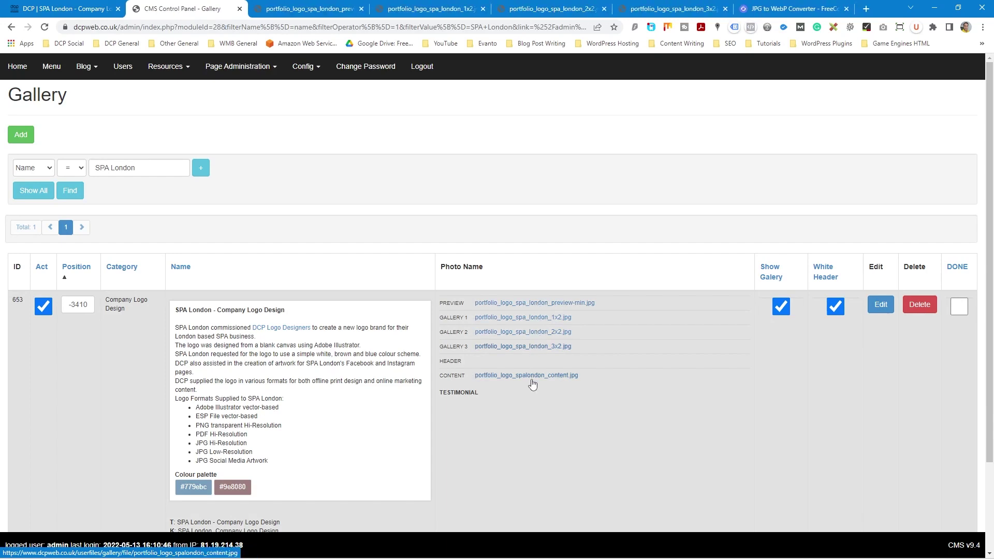
middle_click(534, 376)
key("super+Left")
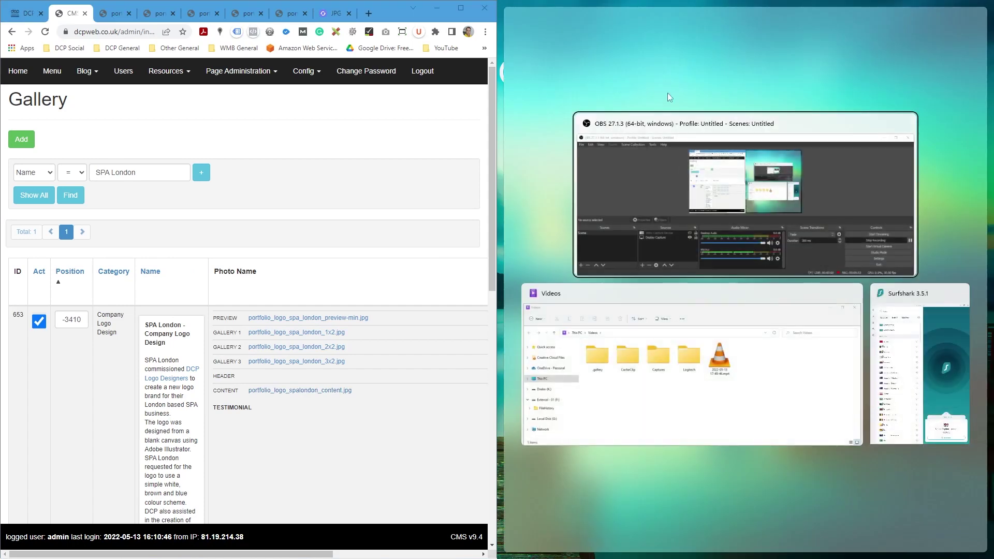
left_click(437, 104)
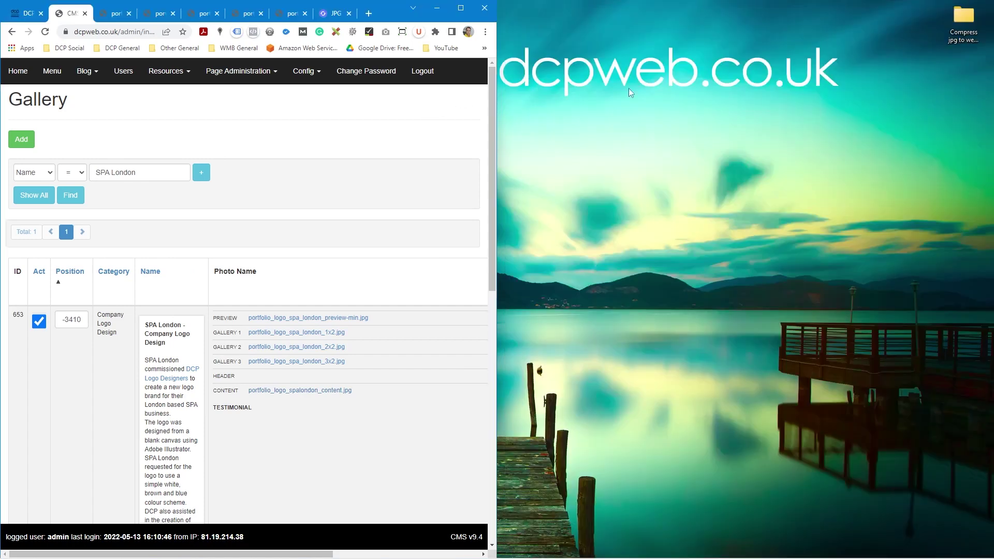
- Open the 'Compress jpg to webp tutorial' folder on the right half and delete its old files
double_click(961, 20)
key("super+Right")
left_click_drag(977, 177, 624, 110)
key("Delete")
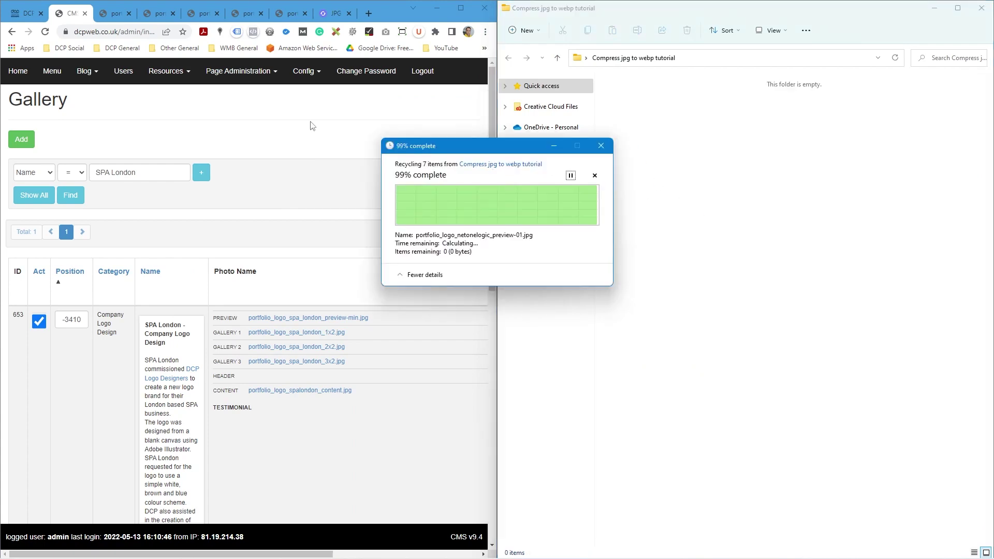
- Save the preview, Gallery 1–3 and content photos from their tabs into the folder
left_click(114, 13)
left_click_drag(275, 214, 733, 205)
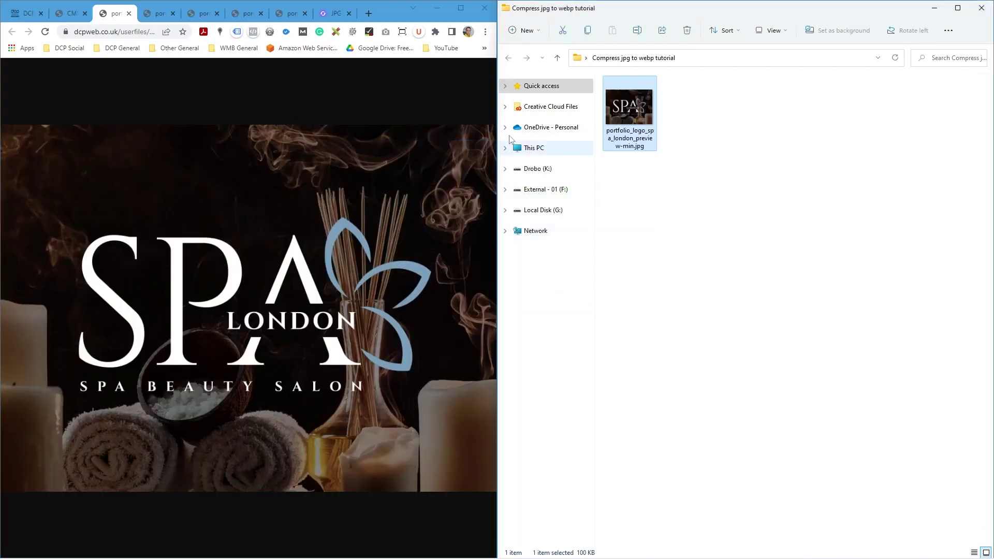
left_click(158, 13)
left_click_drag(196, 209, 704, 233)
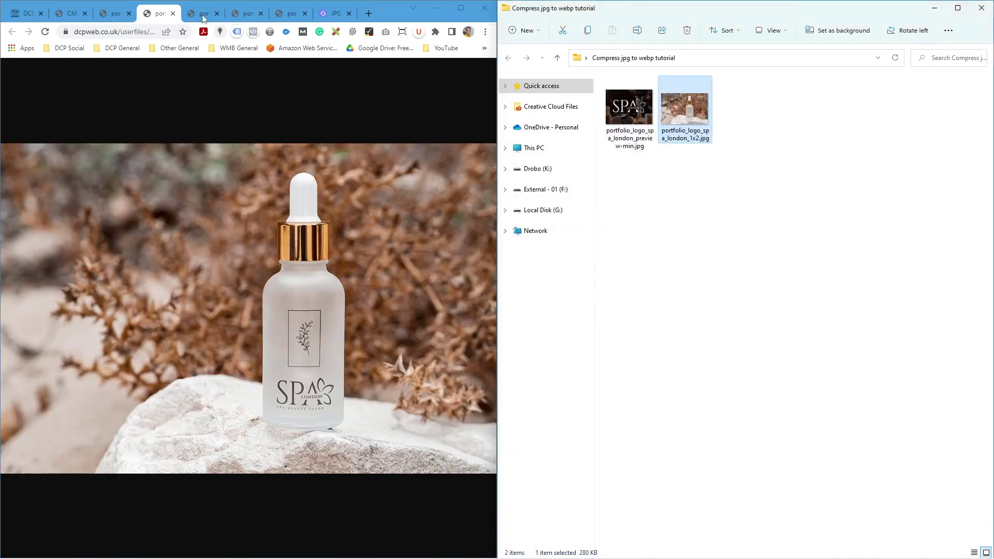
left_click(202, 12)
left_click_drag(370, 269, 759, 276)
left_click(246, 13)
left_click_drag(244, 222, 736, 287)
left_click(291, 13)
left_click_drag(268, 255, 740, 285)
- Close the photo tabs, select the five saved images and widen the browser window
key("ctrl+w")
key("ctrl+w")
key("ctrl+w")
key("ctrl+w")
key("ctrl+w")
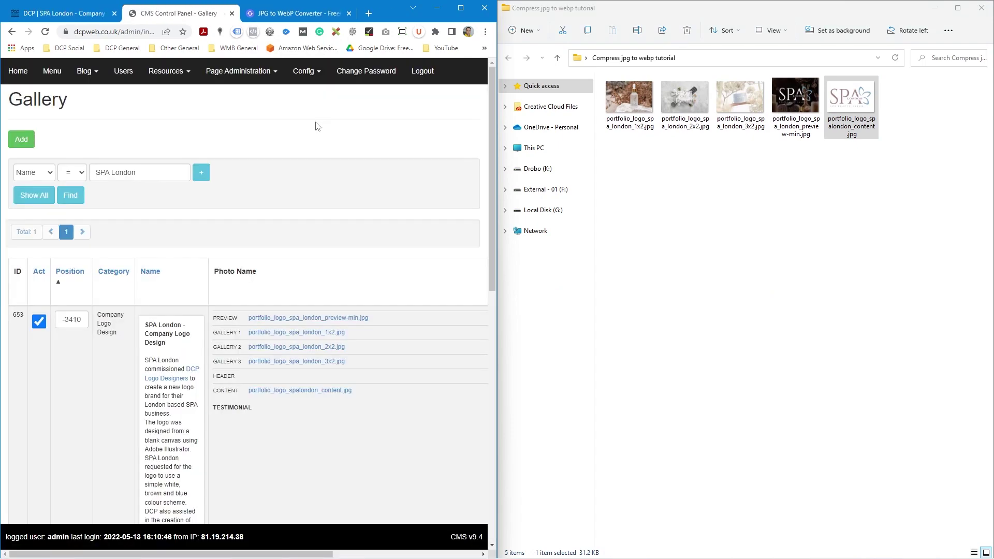
left_click_drag(883, 218, 645, 124)
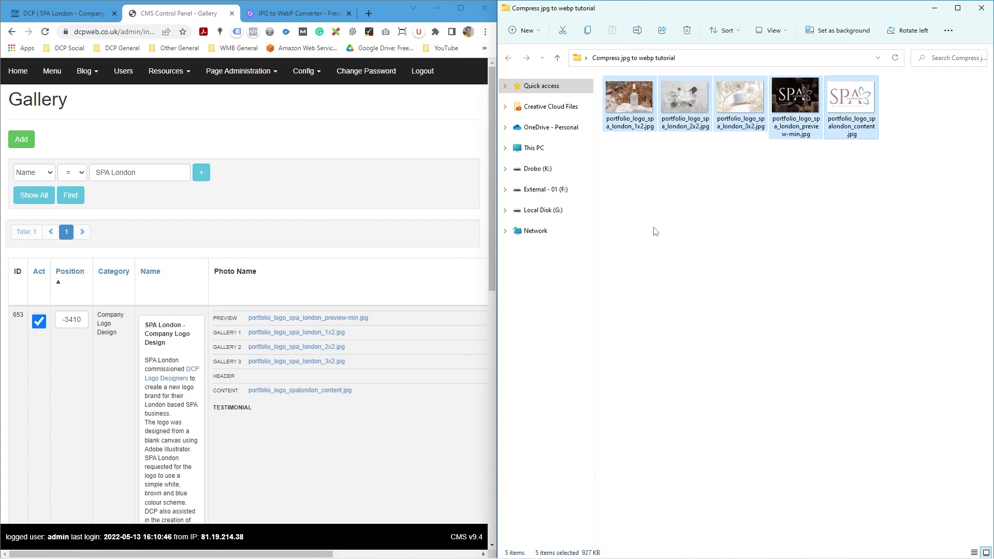
left_click_drag(496, 173, 672, 173)
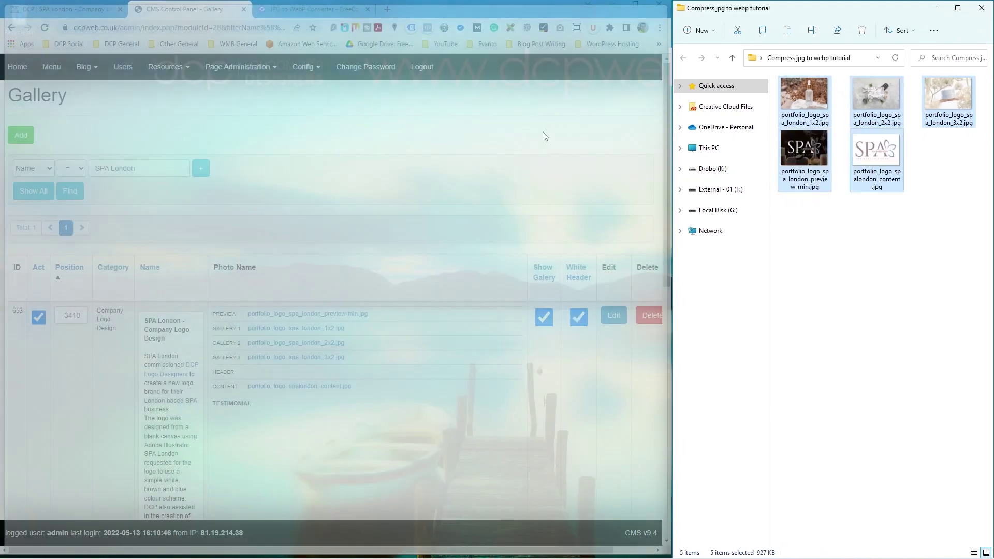
- Drop the five SPA London JPGs onto the JPG to WebP Converter and convert them to WEBP
left_click(333, 15)
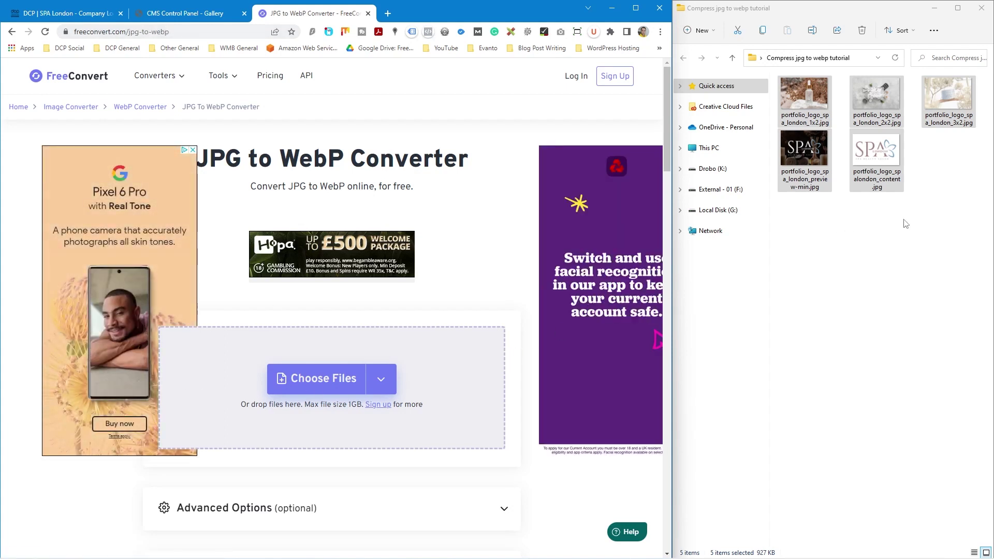
left_click_drag(976, 213, 417, 364)
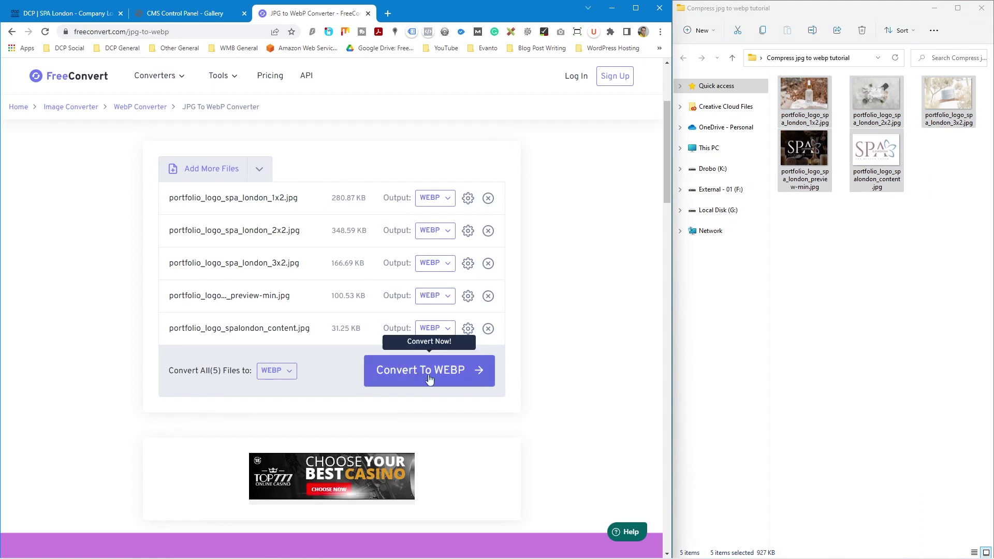
left_click(428, 380)
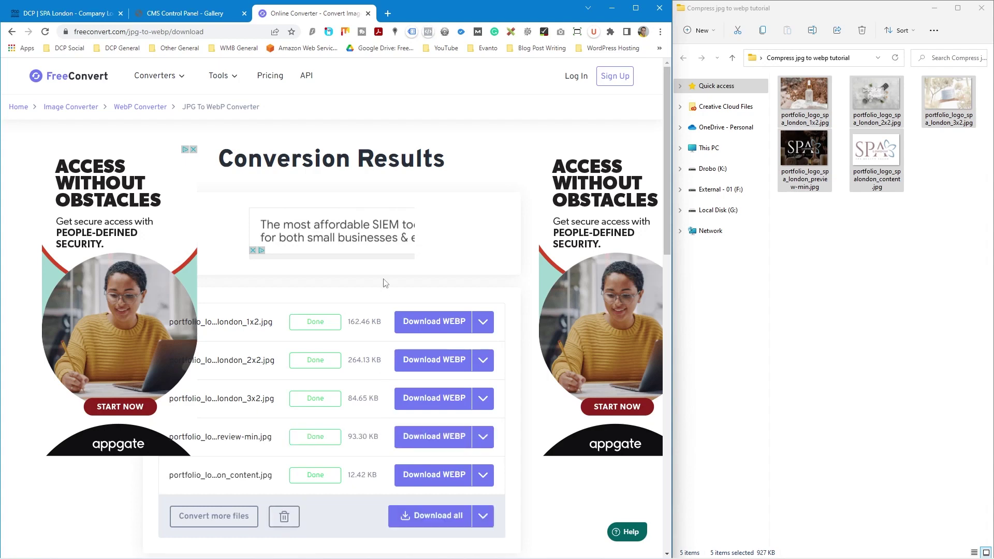
scroll(355, 428, "down", 1)
- Download all WebP files as compressed (10).zip, extract it into the tutorial folder, and delete the zip
left_click(428, 449)
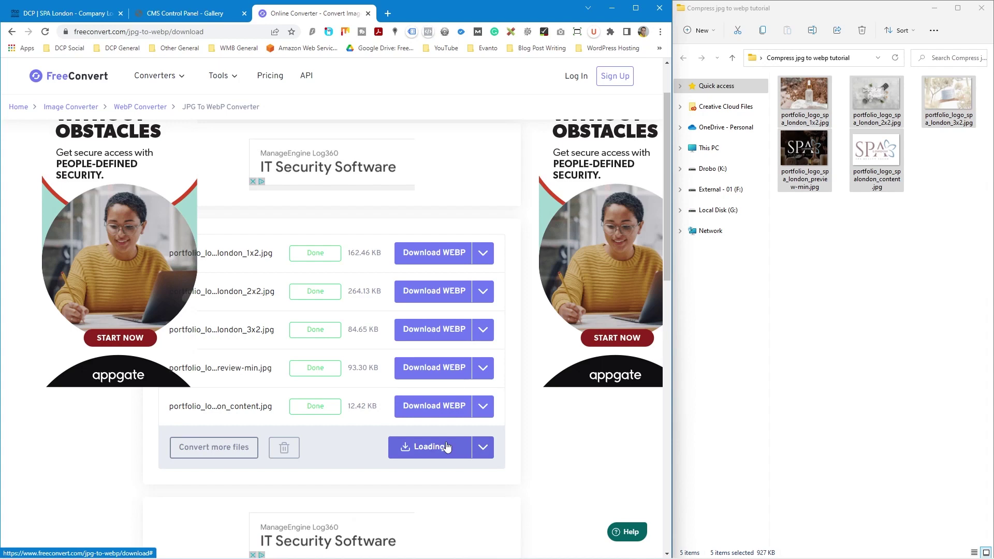
left_click_drag(54, 548, 876, 267)
right_click(950, 175)
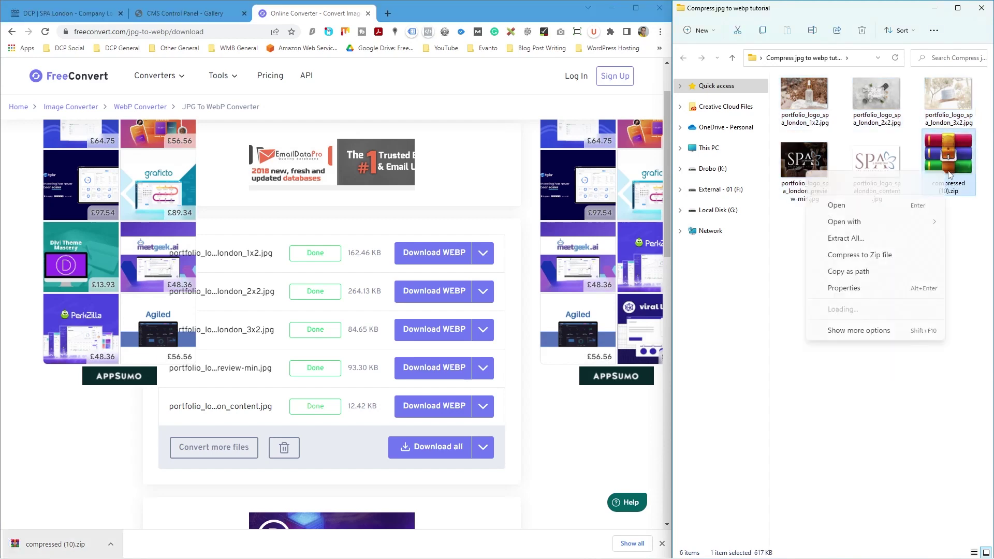
left_click(873, 249)
left_click(595, 385)
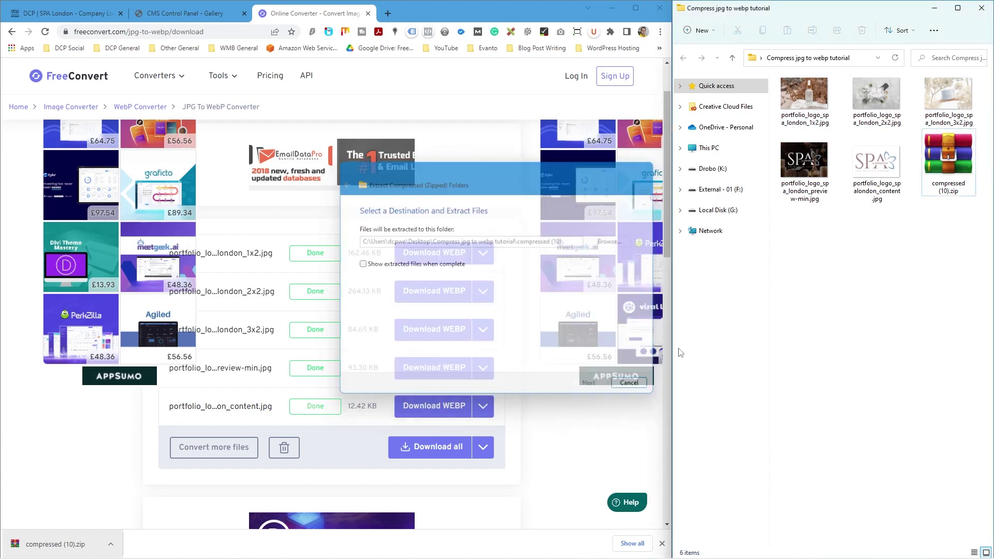
left_click(956, 167)
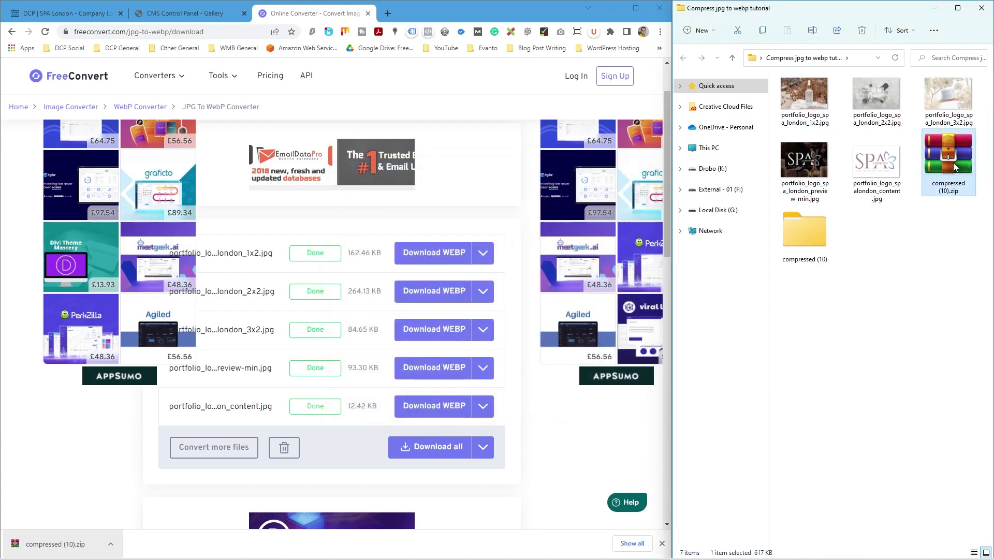
key("Delete")
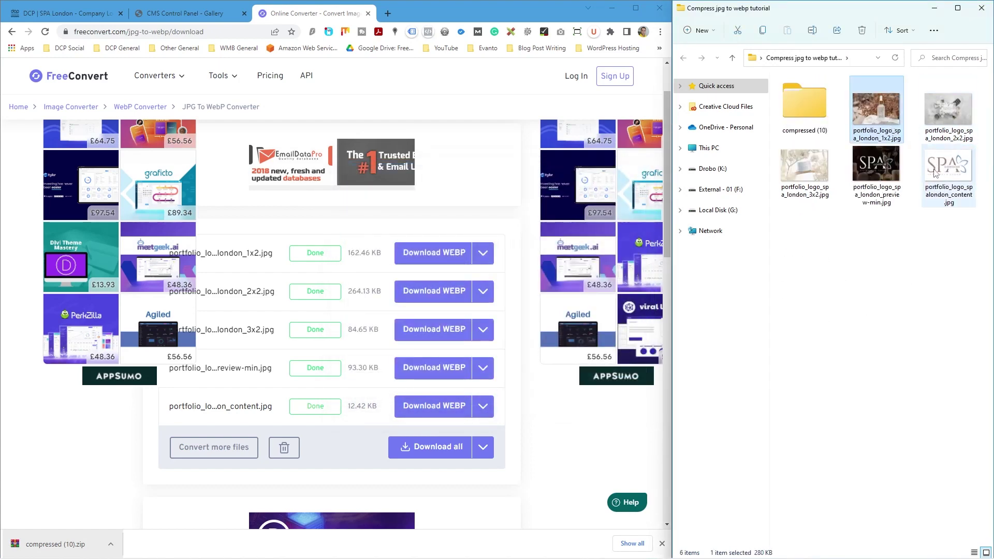
- Open the compressed (10) folder and select its five converted WebP files
left_click(935, 173, "shift")
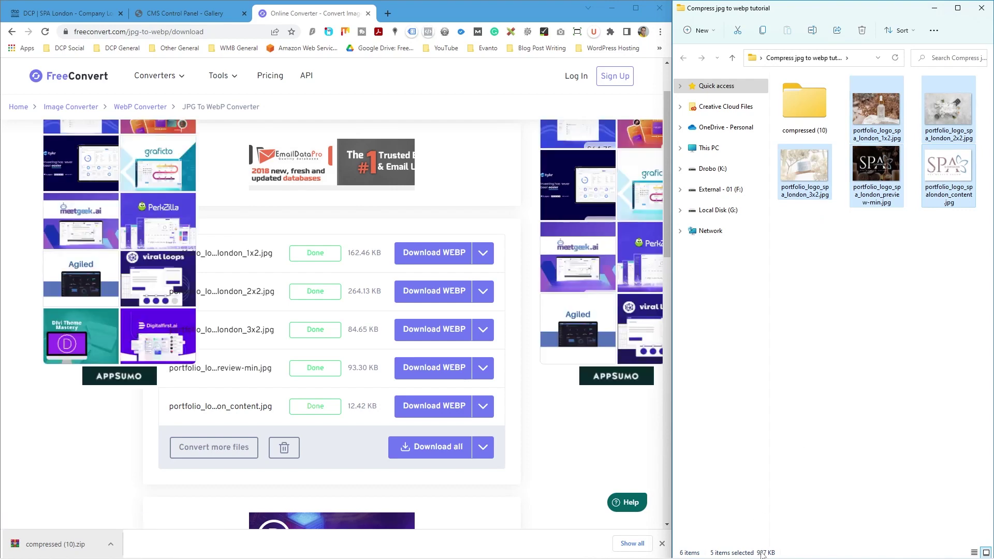
double_click(803, 108)
left_click_drag(967, 224, 811, 109)
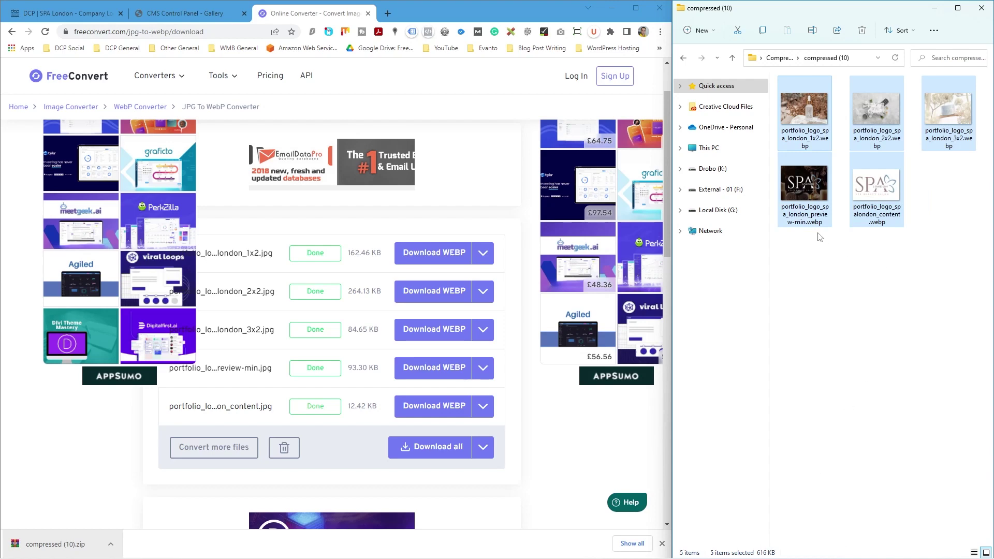
- Remove '-min' from the preview WebP's name and open the SPA London CMS Gallery entry for editing
left_click(806, 195)
key("F2")
key("Right")
key("BackSpace")
key("BackSpace")
key("BackSpace")
key("BackSpace")
key("Return")
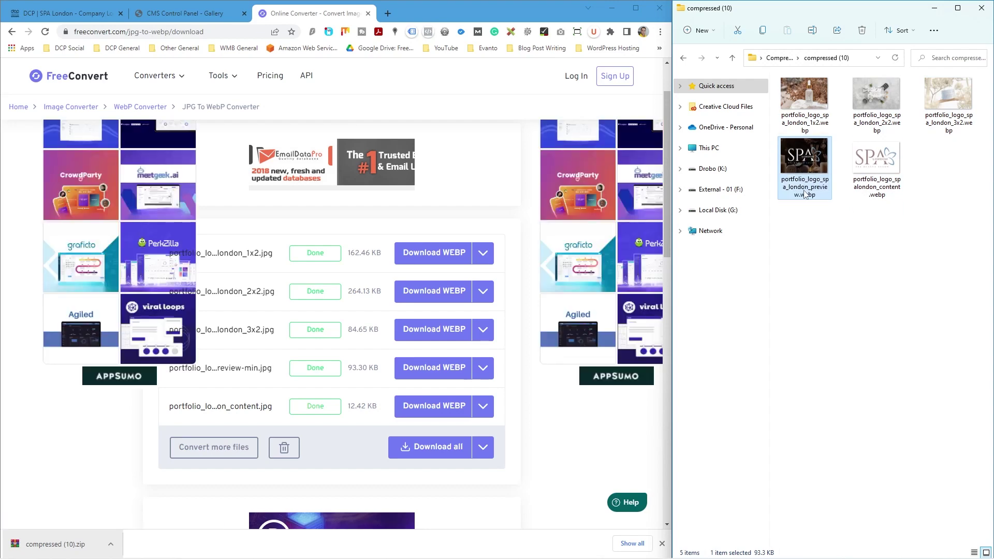
left_click(189, 19)
left_click(613, 326)
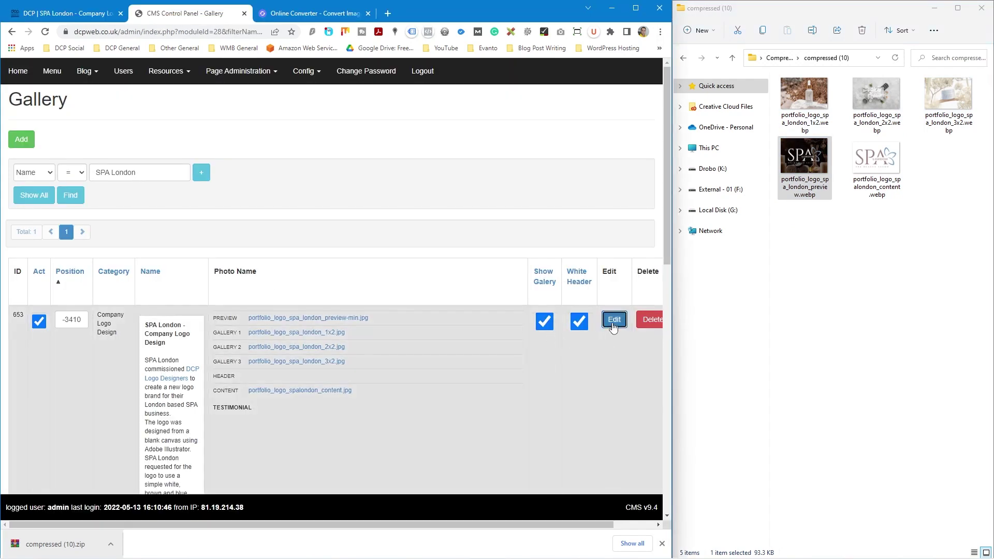
- Attach the preview WebP from the compressed (10) folder to the Preview Photo field
left_click(860, 59)
left_click(865, 244)
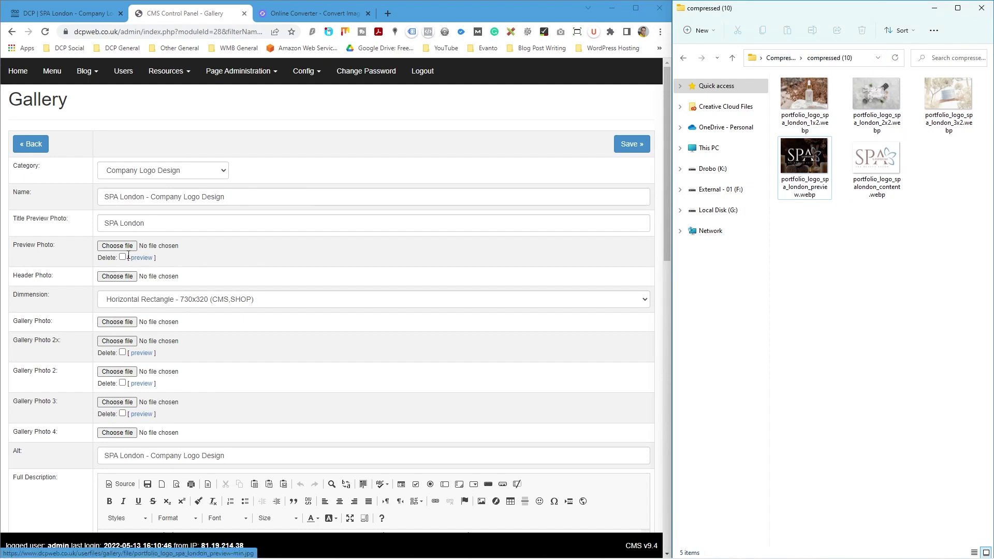
left_click(117, 246)
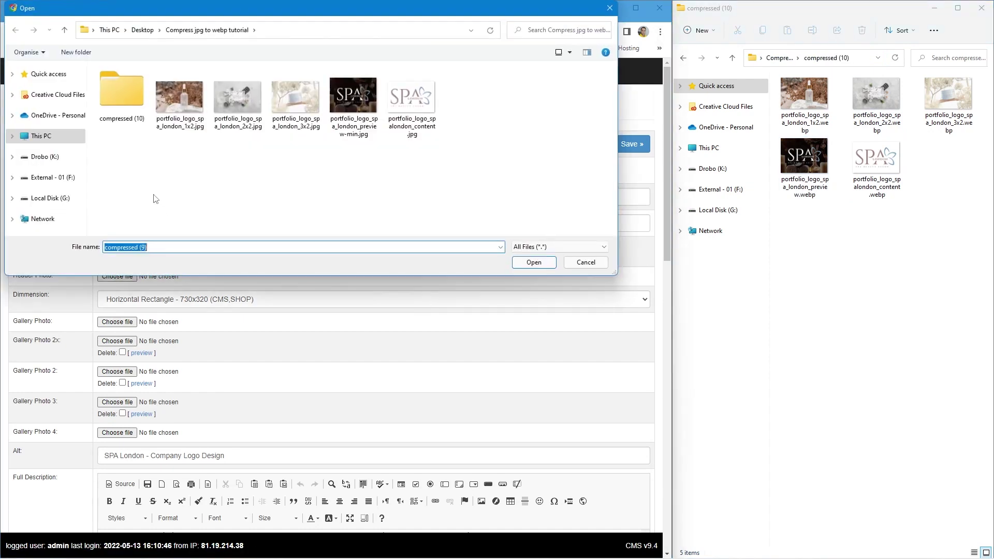
double_click(123, 93)
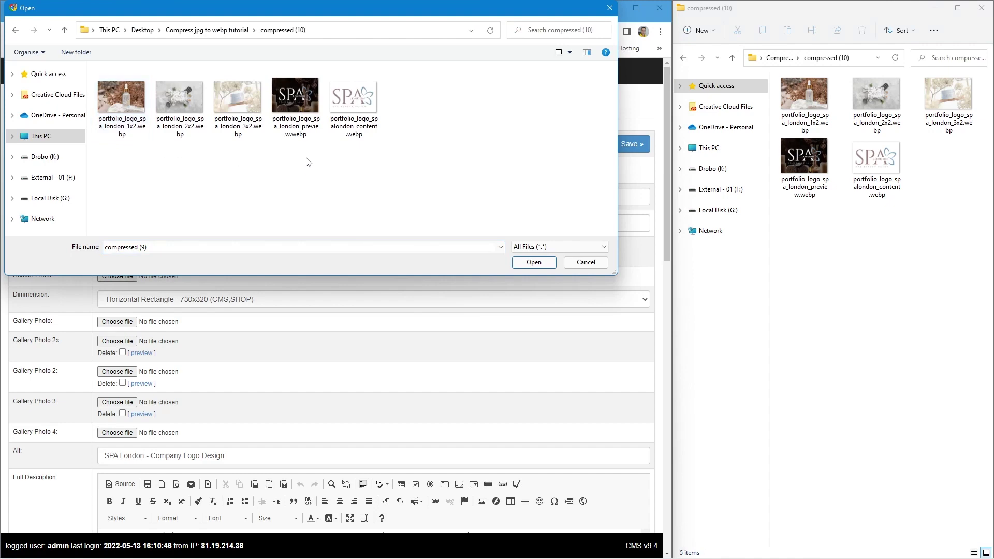
left_click(310, 129)
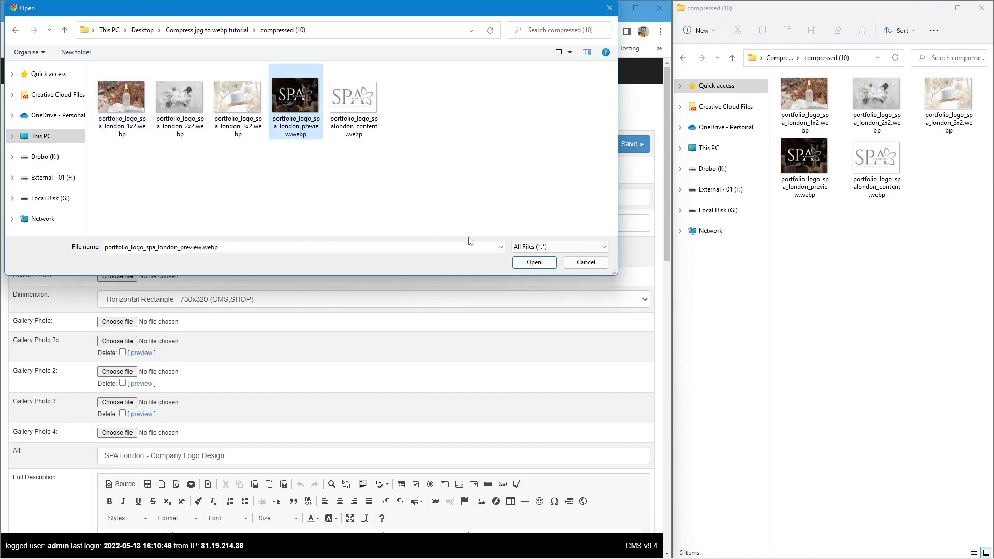
left_click(534, 262)
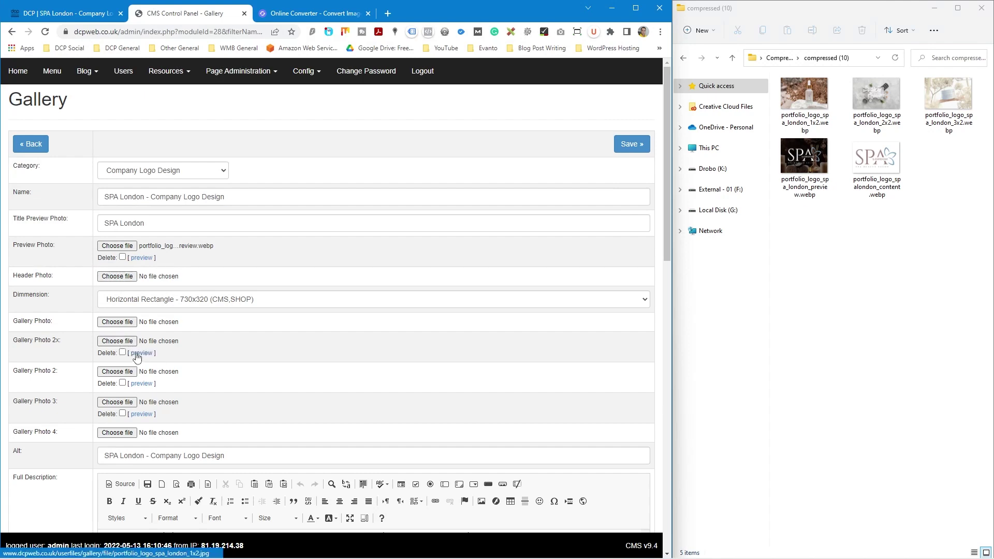
- Attach the 1x2 WebP to Gallery Photo 2x and the 2x2 WebP to Gallery Photo 2
left_click(123, 342)
left_click(122, 112)
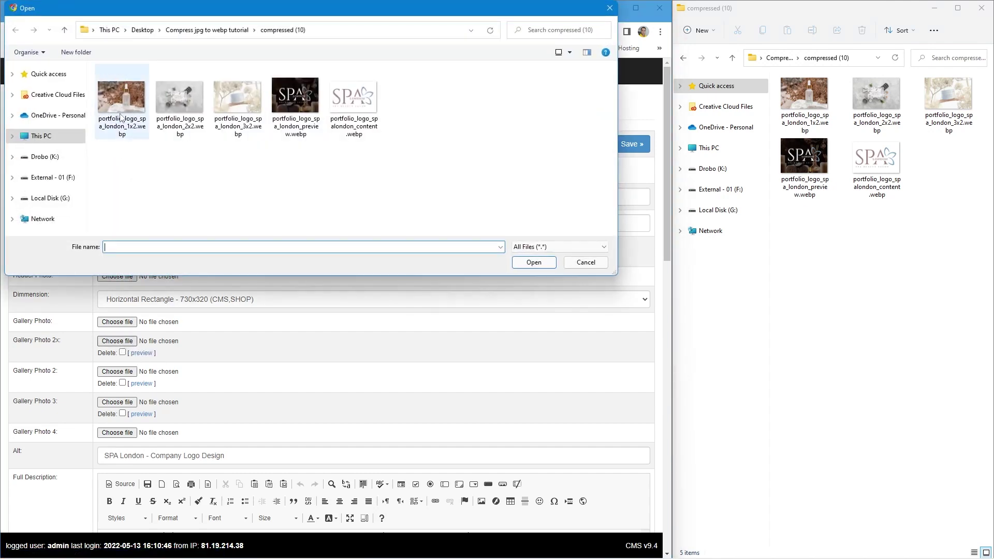
left_click(534, 263)
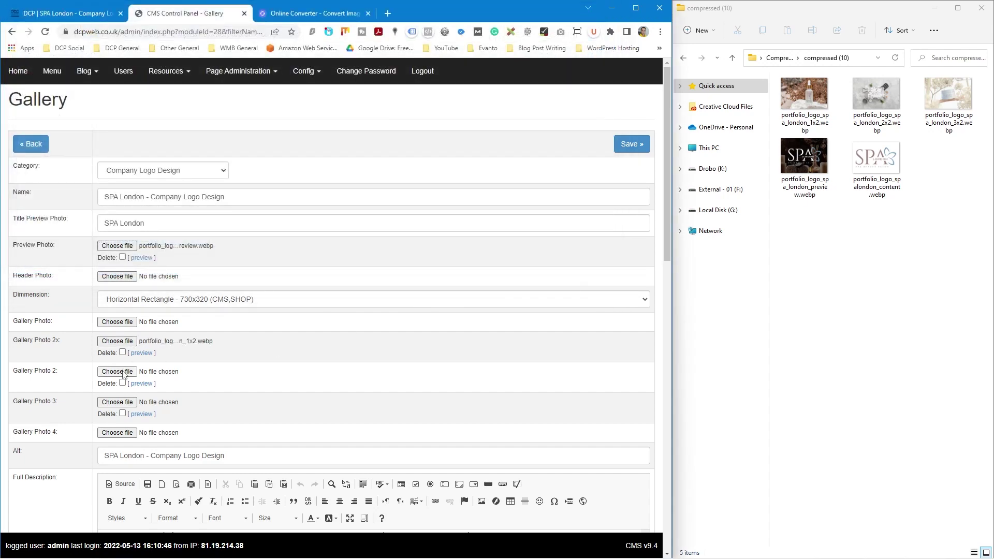
left_click(124, 372)
left_click(177, 108)
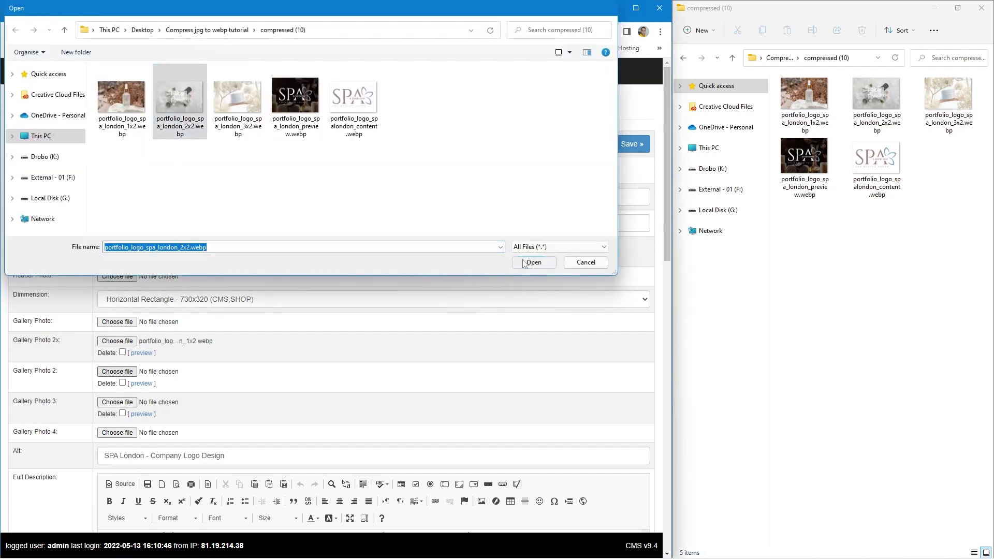
left_click(521, 258)
left_click(105, 434)
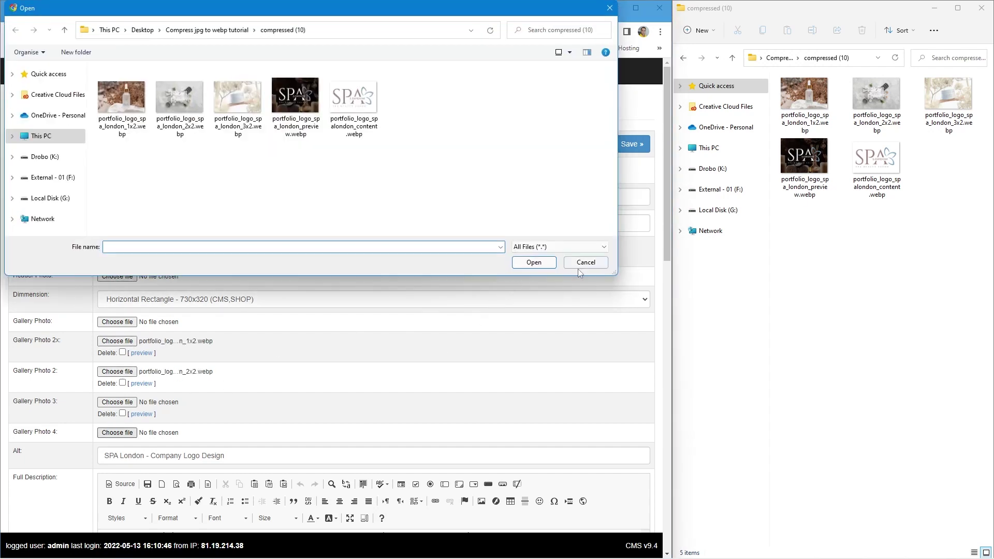
left_click(578, 267)
- Attach the 3x2 WebP to Gallery Photo 3 and the content WebP to the Image field
left_click(124, 405)
left_click(251, 121)
left_click(533, 262)
scroll(173, 344, "down", 6)
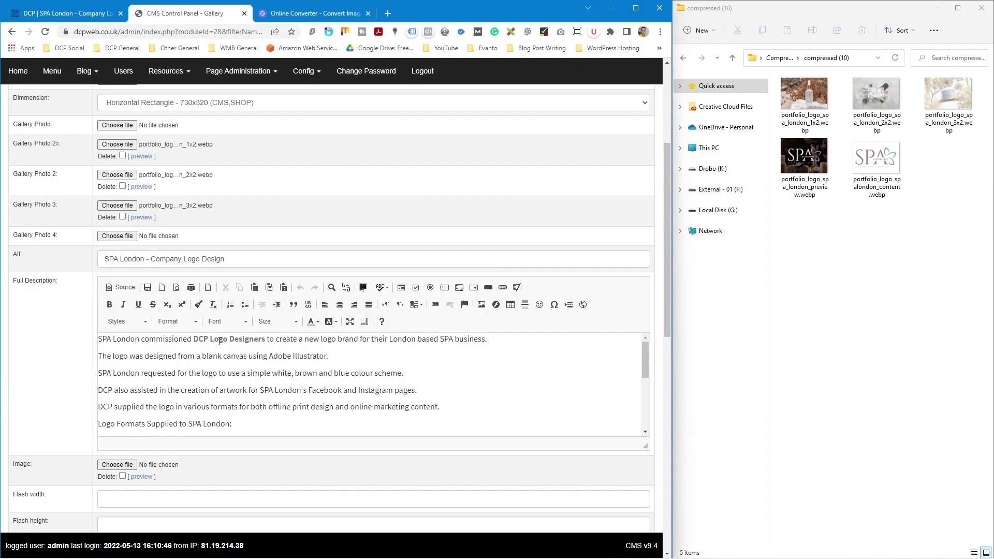
left_click(115, 317)
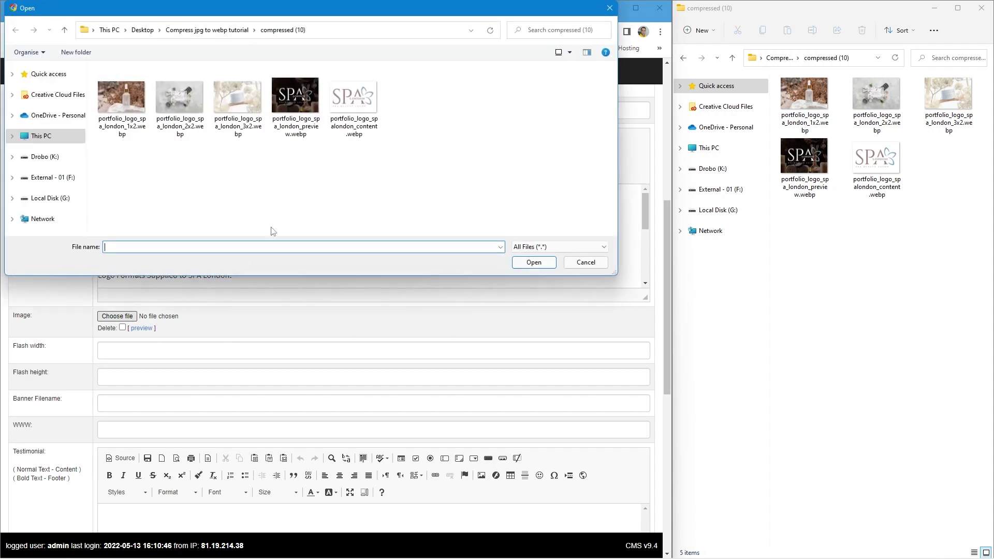
left_click(353, 116)
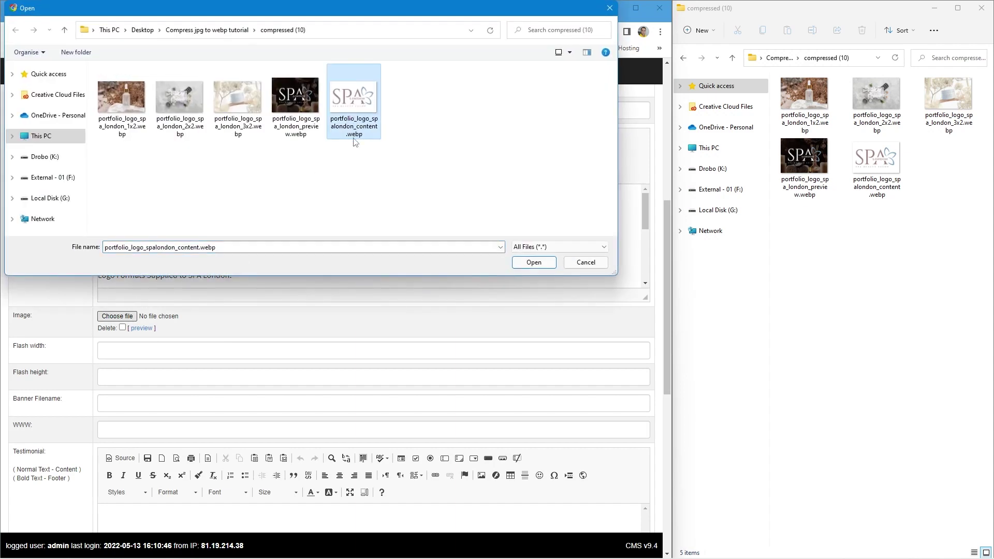
left_click(533, 263)
scroll(457, 350, "down", 8)
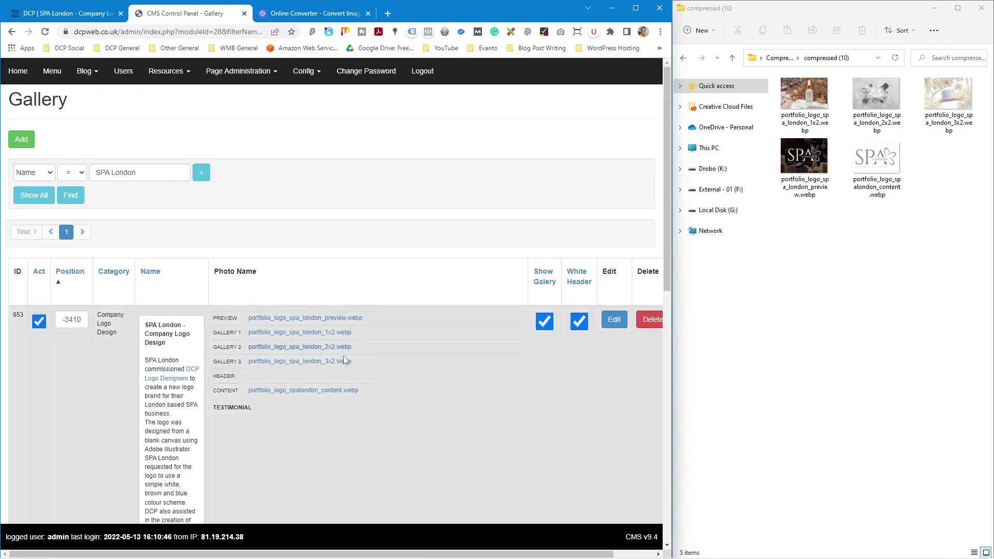
- Reload the live SPA London page in its browser tab and check the updated logo
left_click(54, 16)
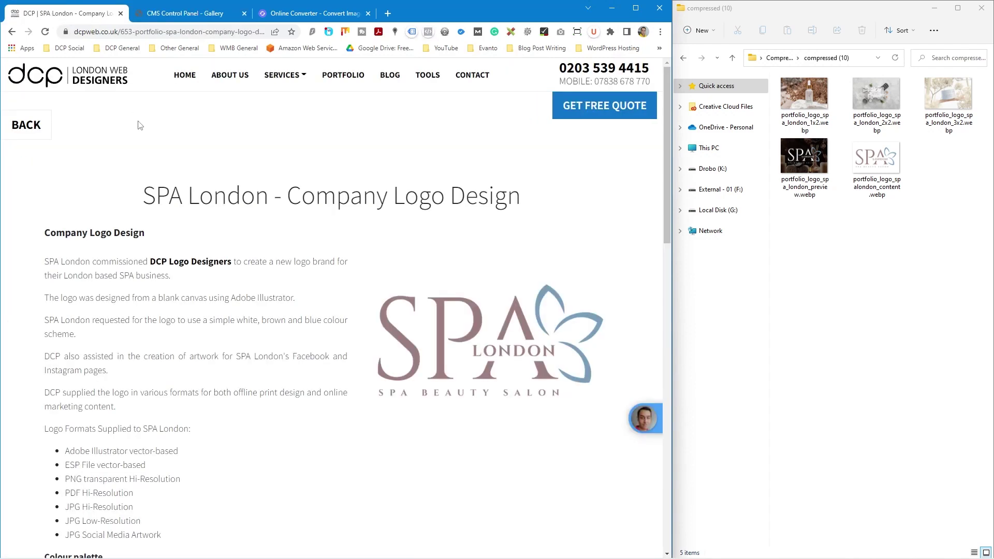
left_click(46, 33)
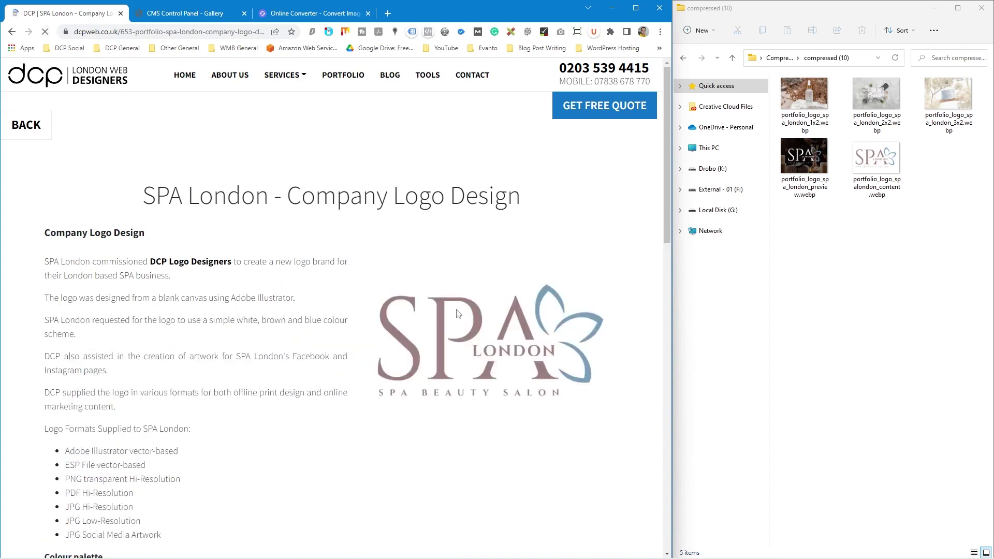
scroll(475, 355, "down", 8)
scroll(475, 355, "up", 10)
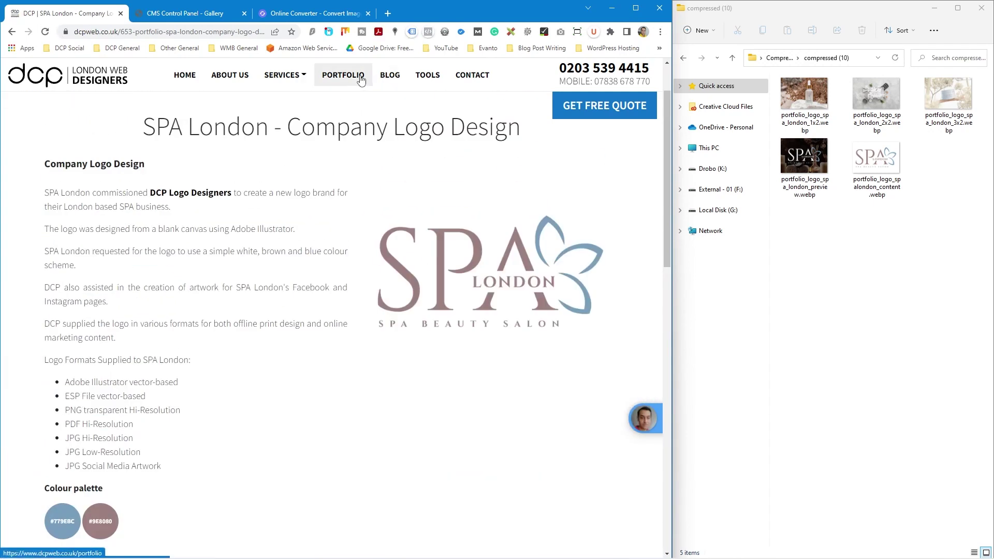
- Reach the SPA London page again through Portfolio and Company Logo Design
left_click(343, 77)
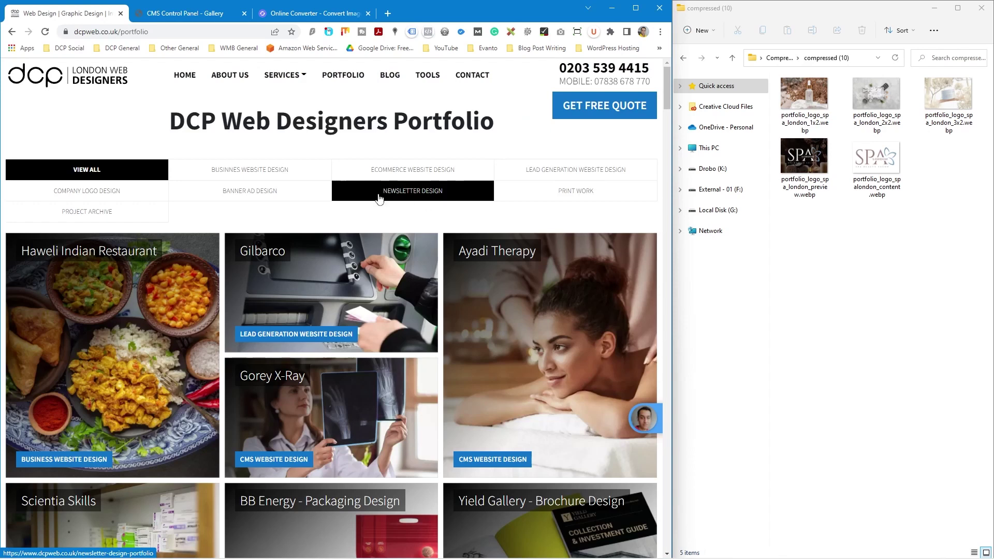
left_click(111, 200)
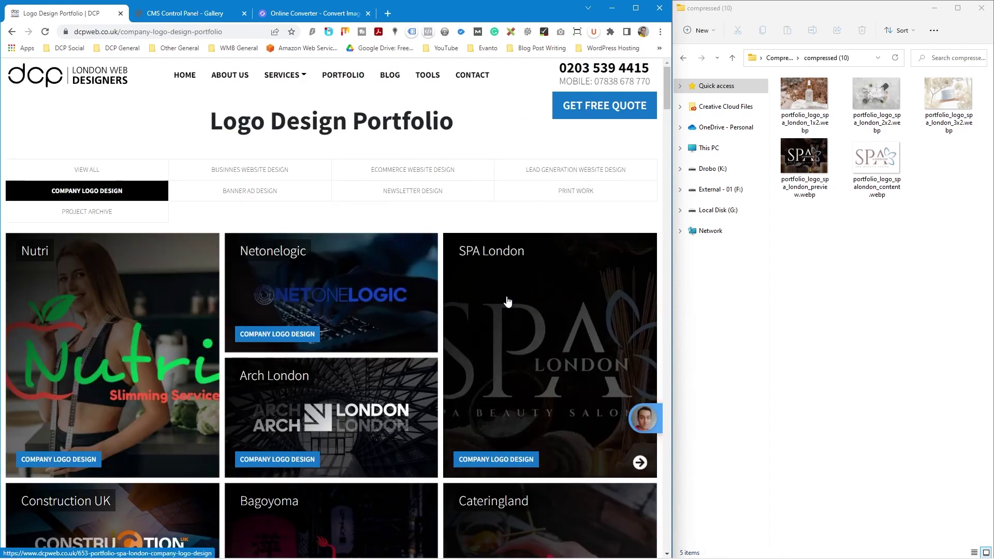
left_click(528, 320)
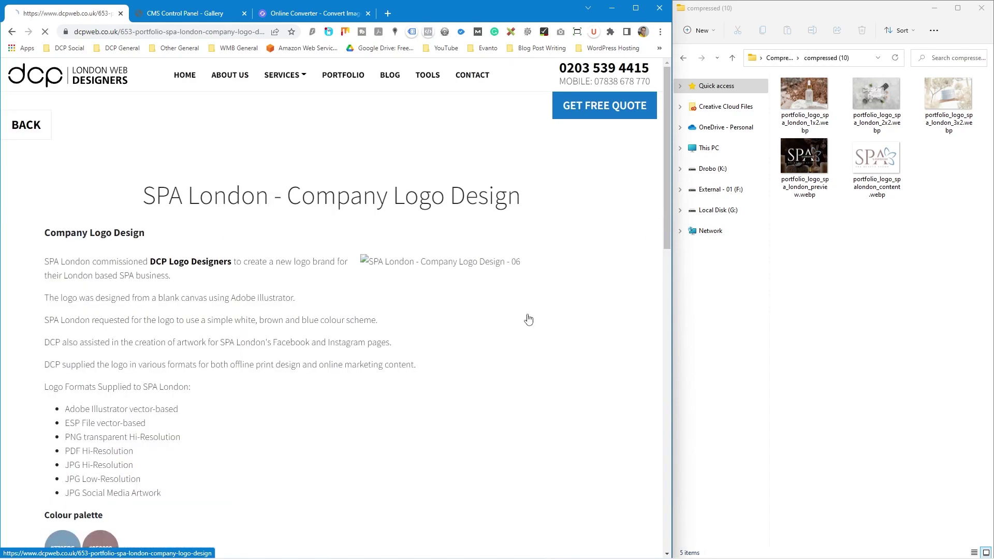
scroll(518, 336, "down", 5)
scroll(458, 361, "up", 10)
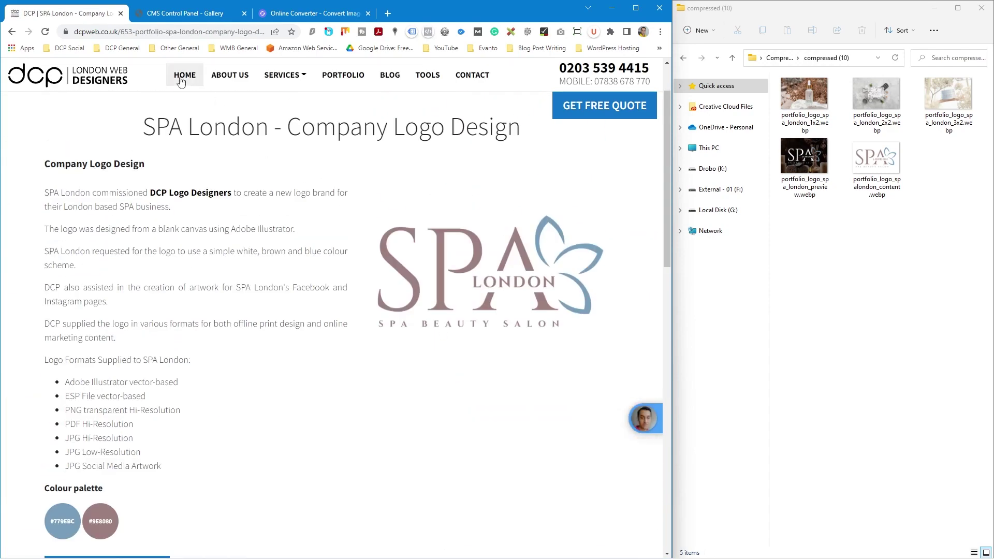
left_click(198, 36)
- Search Google for 'google page speed' in a new tab and open PageSpeed Insights
key("BackSpace")
key("ctrl+t")
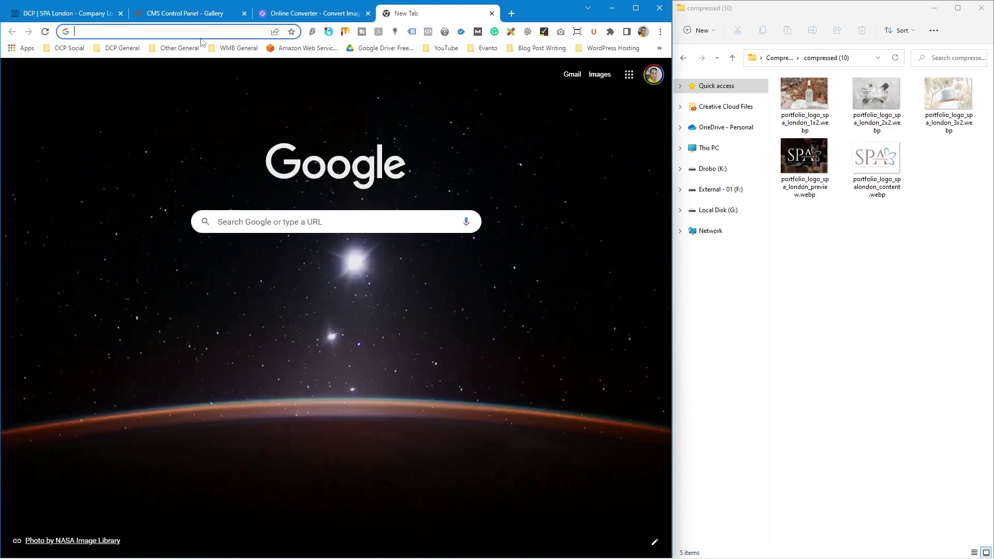
type("google page speed")
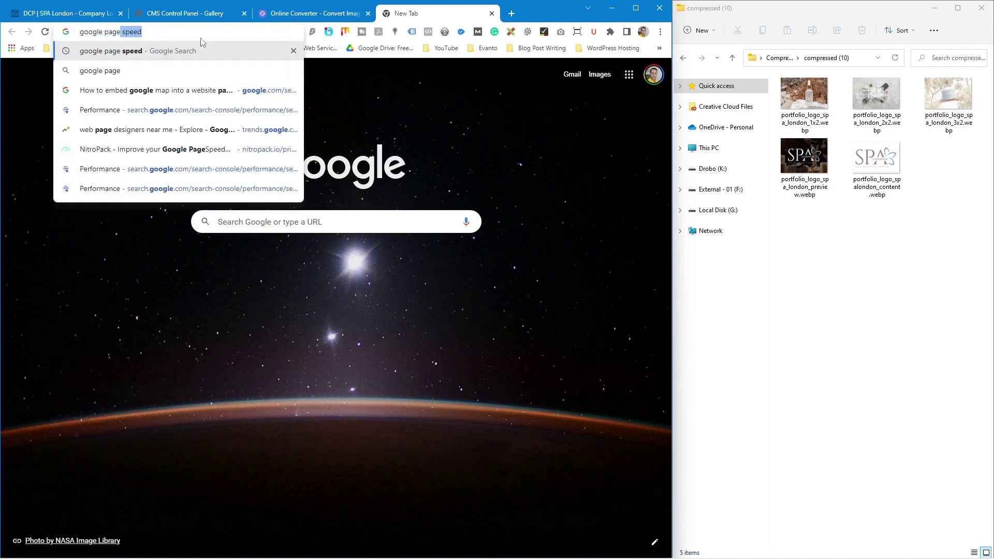
key("Return")
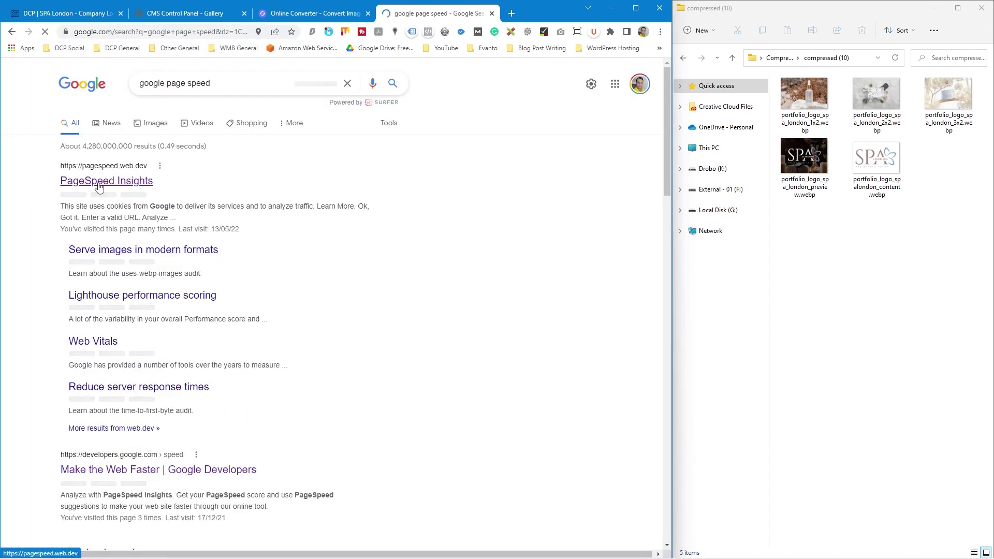
left_click(97, 187)
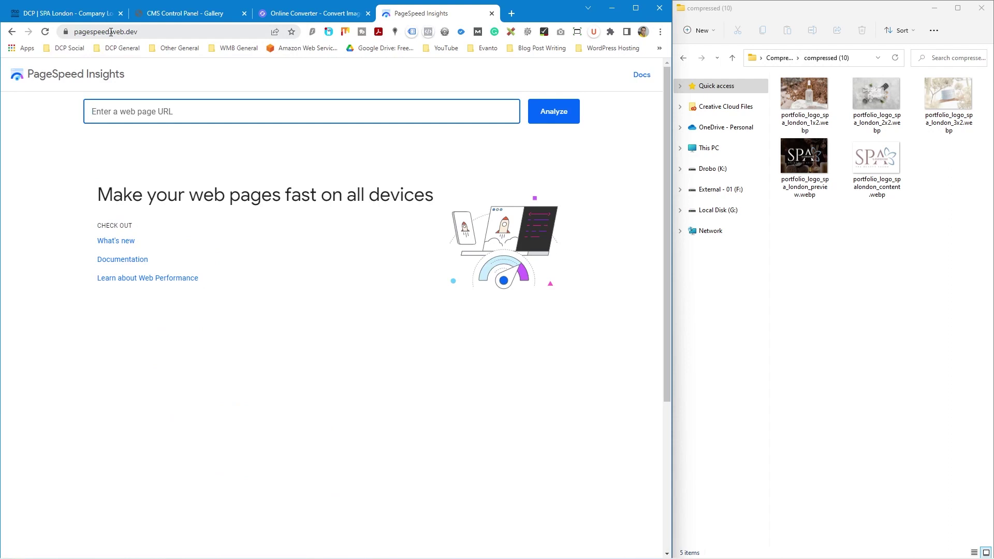
- Paste the SPA London portfolio page URL into PageSpeed Insights and analyze it
left_click(202, 112)
type("https://www.dcpweb.co.uk/653-portfolio-spa-london-company-logo-design")
left_click(548, 115)
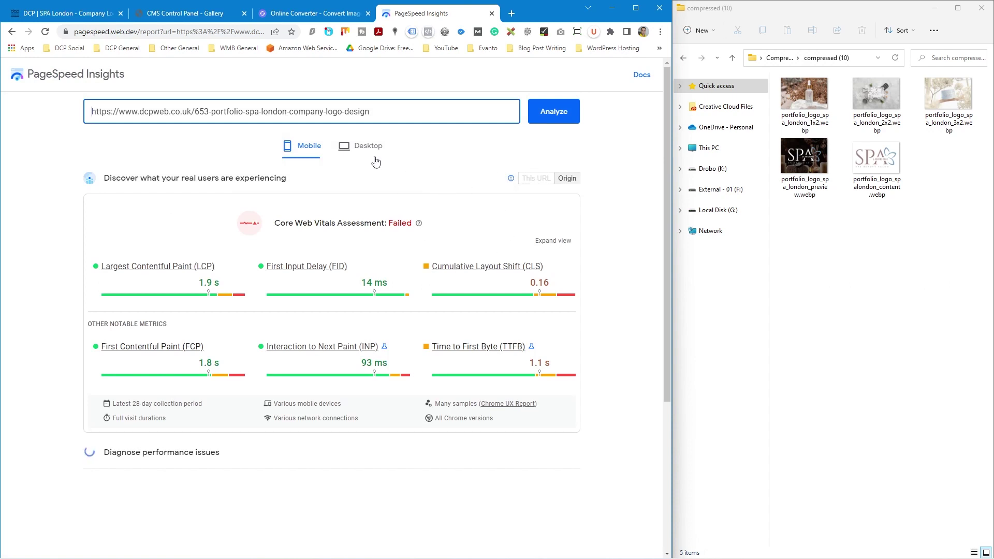
- Close the compressed images folder, maximize Chrome and review the mobile report (score 50)
left_click(877, 260)
left_click(982, 9)
left_click(636, 8)
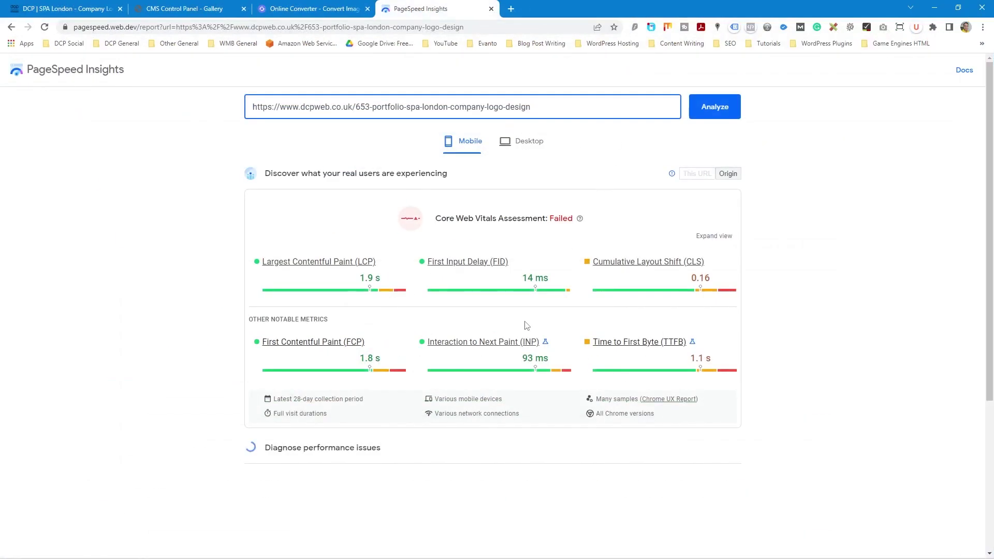
scroll(458, 352, "down", 3)
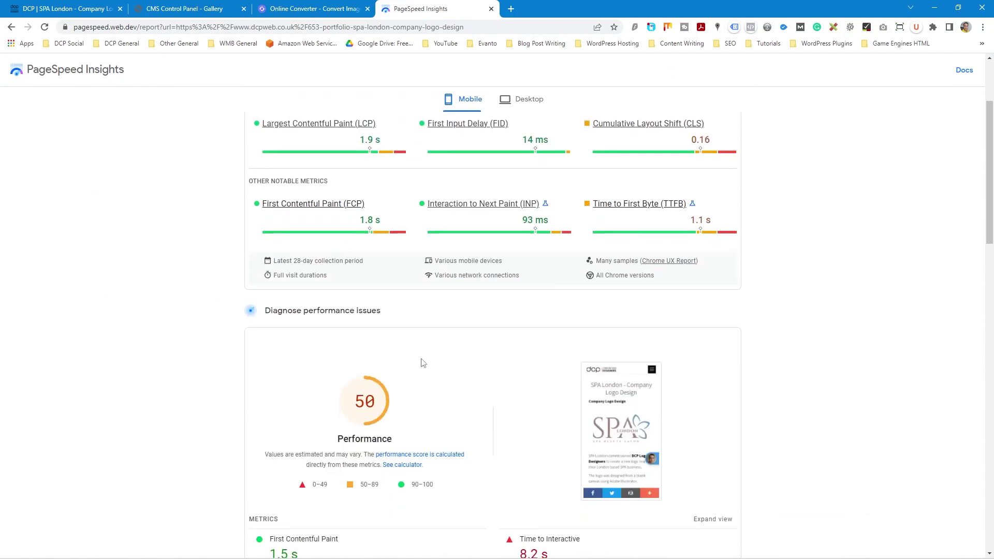
scroll(362, 445, "down", 6)
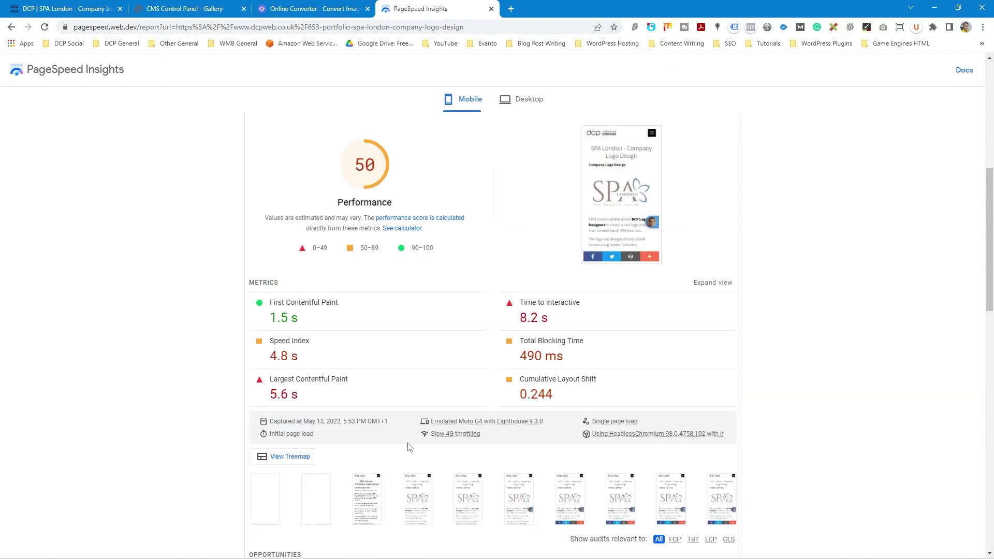
scroll(439, 376, "down", 4)
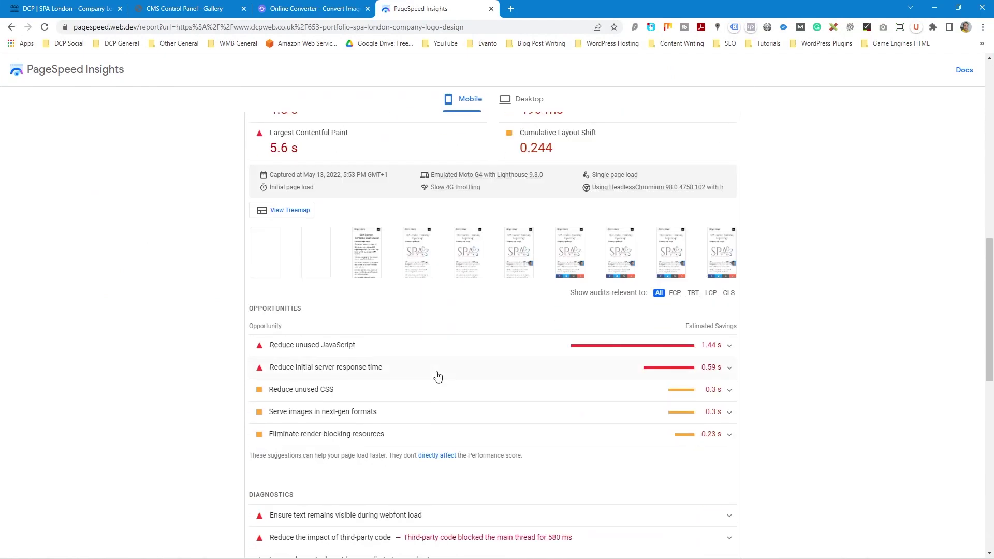
scroll(437, 376, "down", 1)
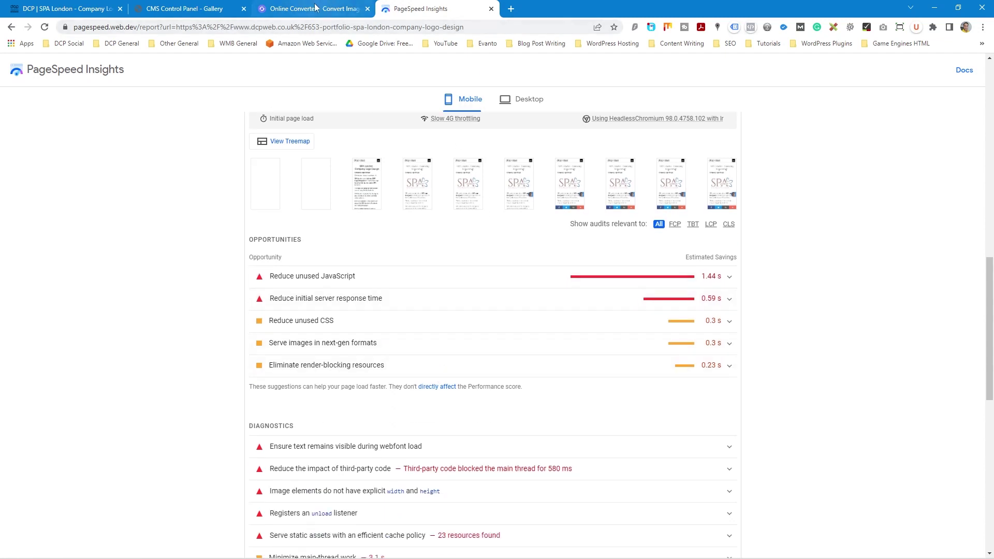
- Switch to the Desktop report: Core Web Vitals Passed, Performance 95, LCP 2.6 s, CLS 0.06
left_click(521, 99)
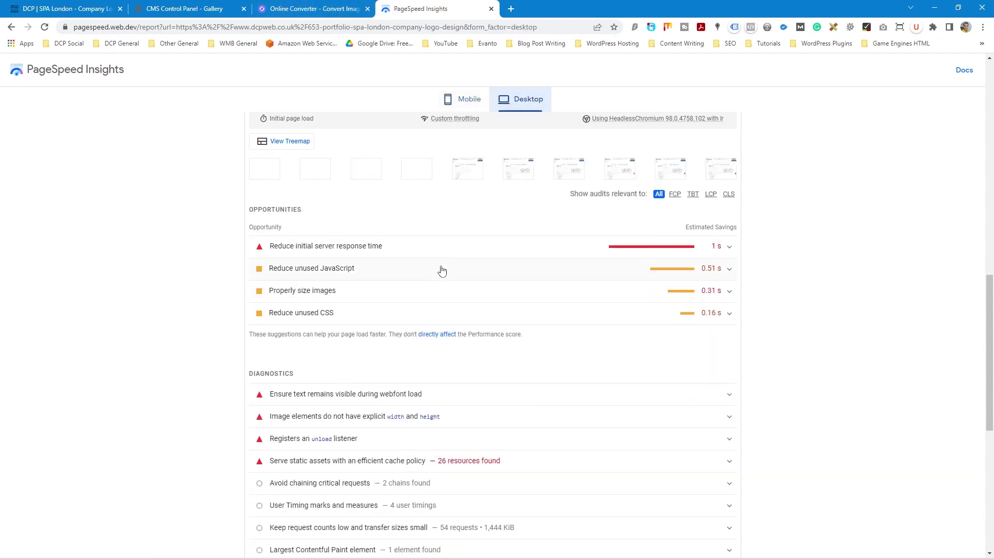
scroll(441, 270, "up", 5)
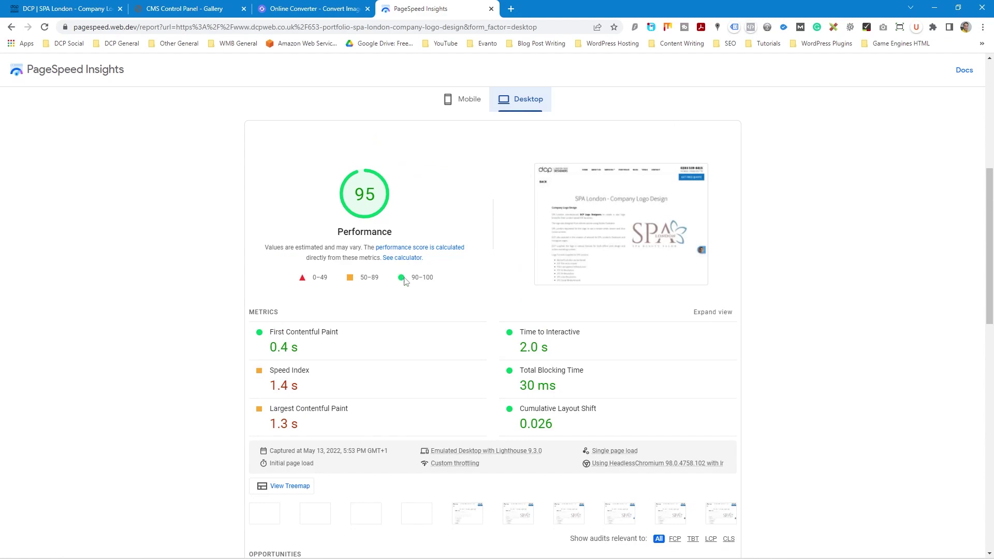
scroll(440, 262, "up", 4)
scroll(441, 259, "down", 10)
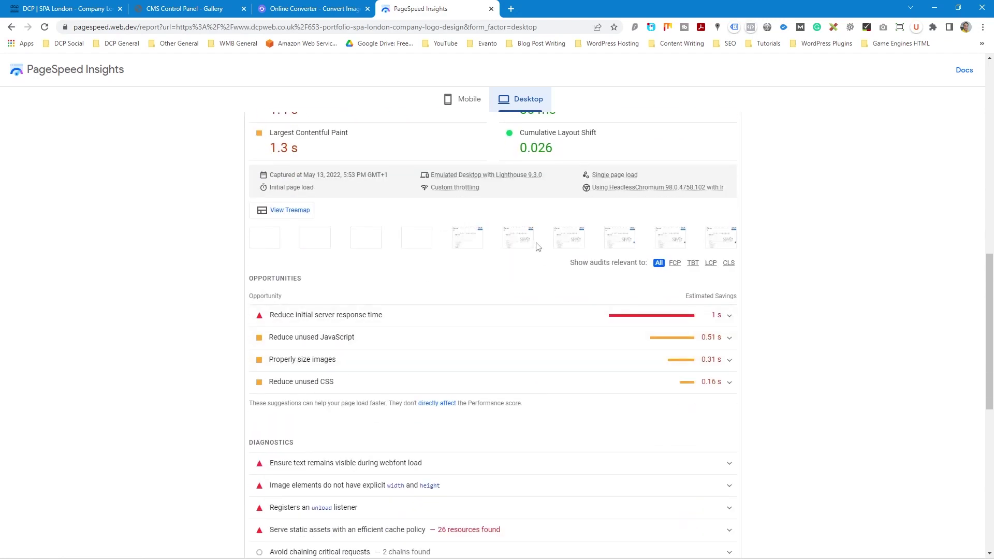
scroll(435, 255, "up", 10)
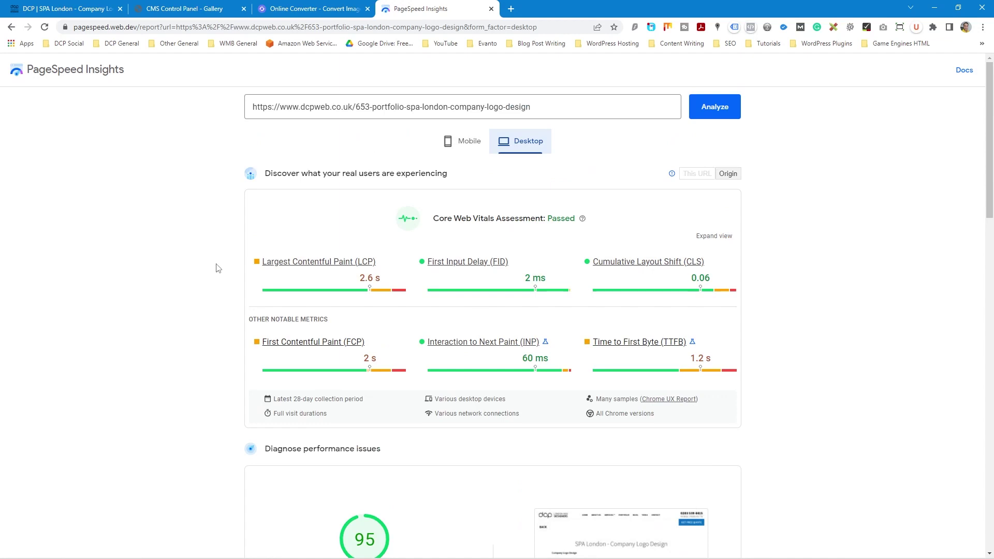
- From the live SPA London page, open Portfolio and browse the Haweli Indian Restaurant project
left_click(93, 9)
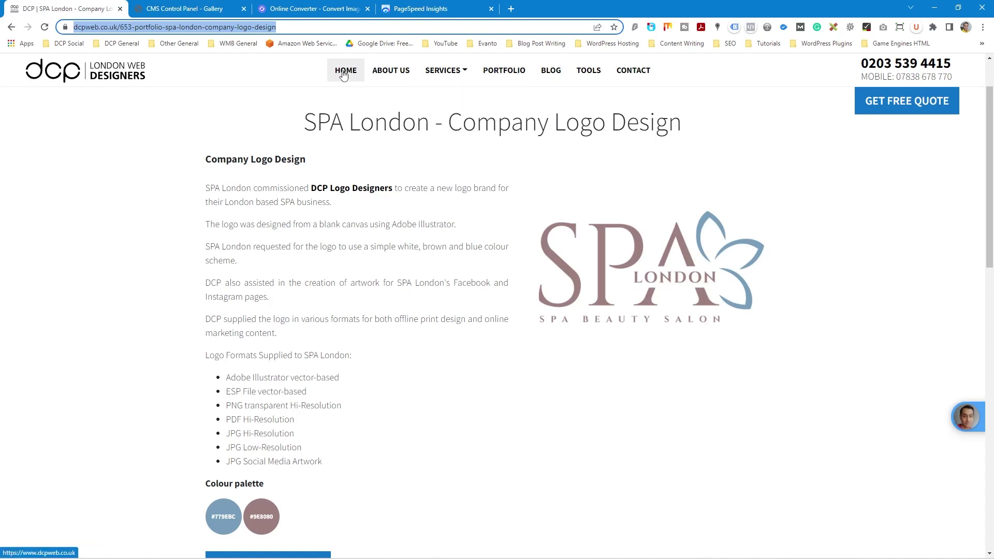
mouse_move(445, 71)
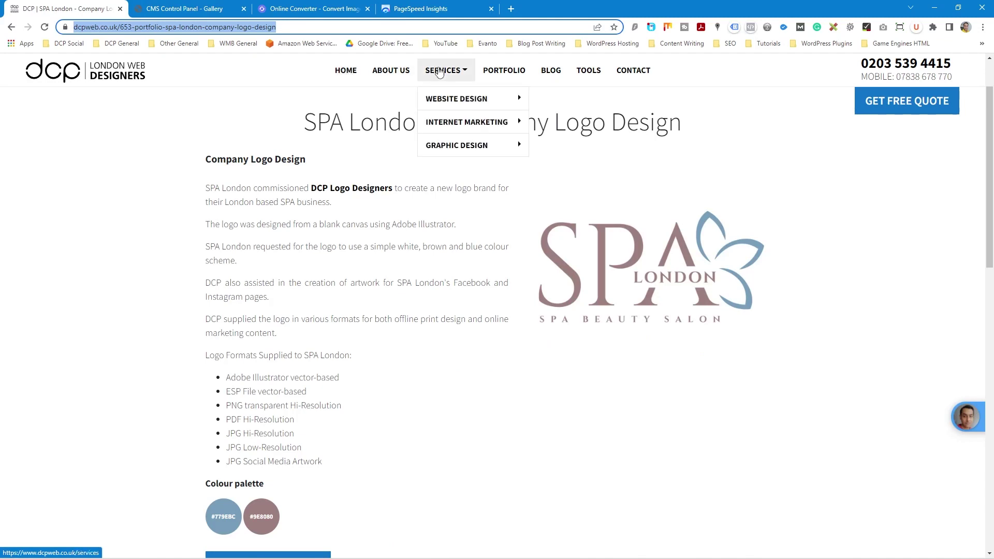
mouse_move(466, 98)
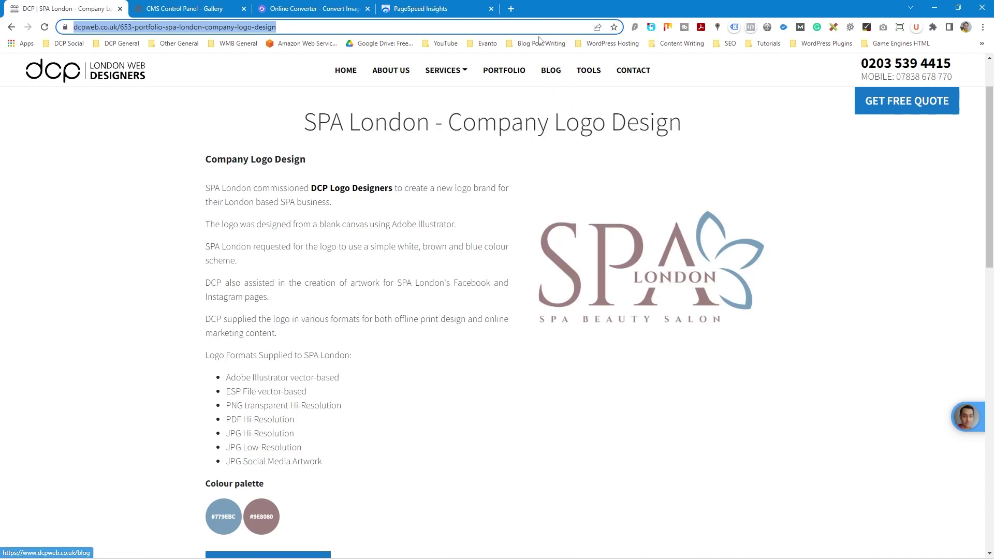
left_click(504, 71)
left_click(358, 322)
scroll(361, 320, "down", 10)
scroll(361, 320, "up", 10)
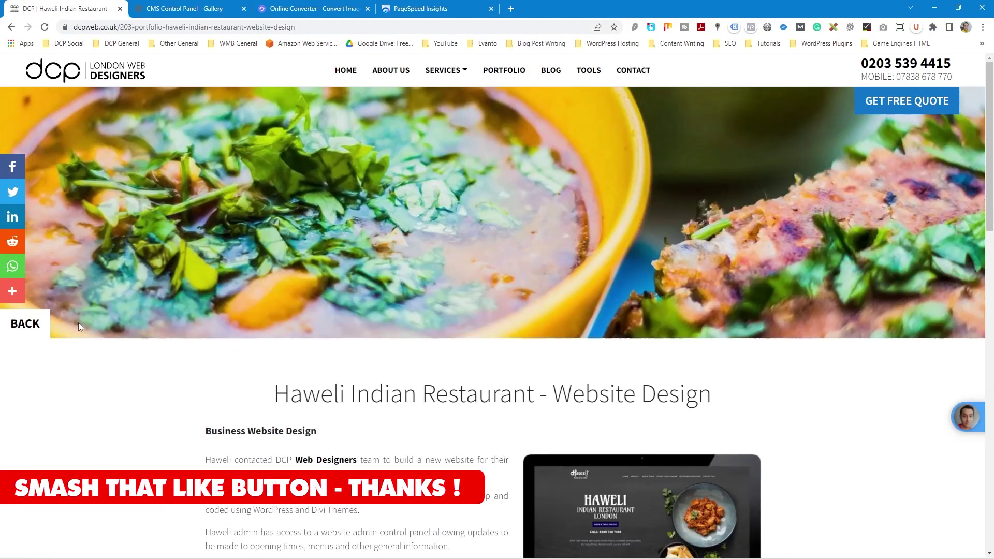
left_click(33, 324)
- Browse the Gilbarco and Gorey X-Ray project pages, returning to the portfolio grid each time
left_click(510, 303)
scroll(510, 303, "down", 10)
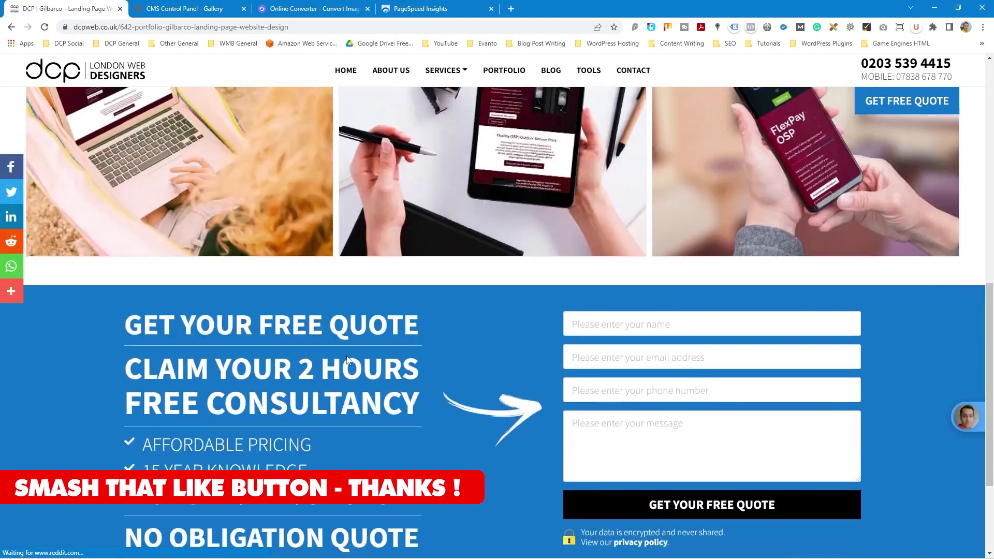
scroll(510, 303, "up", 10)
left_click(28, 122)
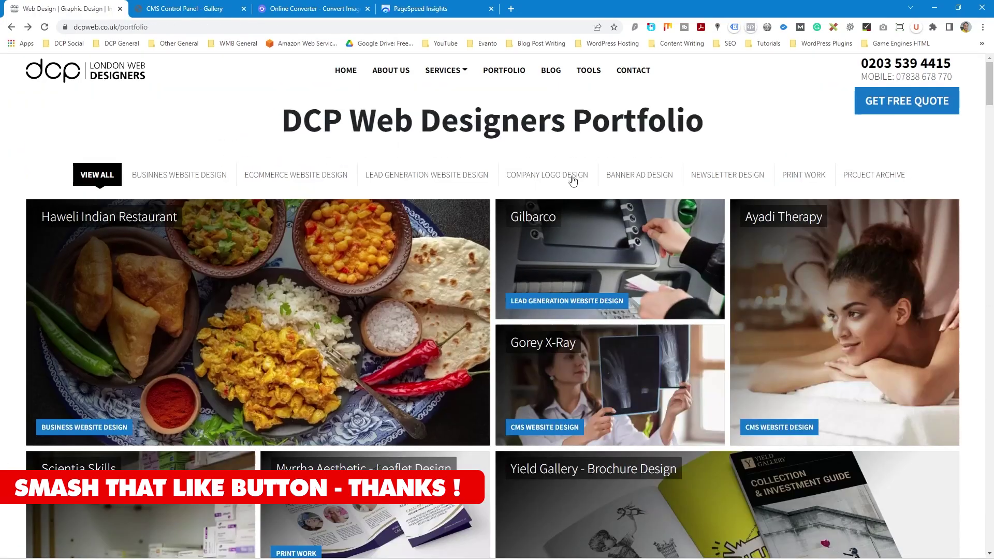
left_click(598, 383)
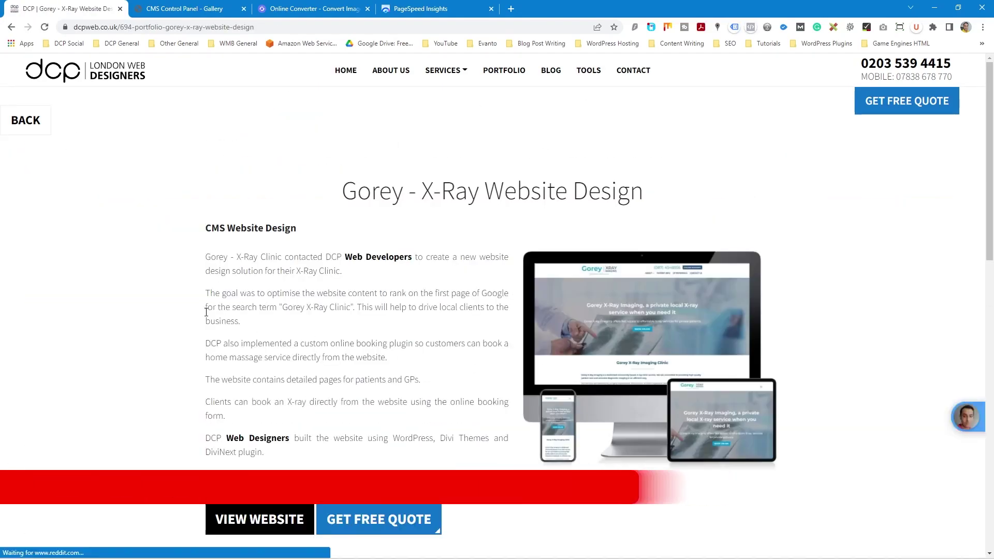
scroll(67, 127, "down", 10)
scroll(66, 126, "up", 10)
left_click(26, 120)
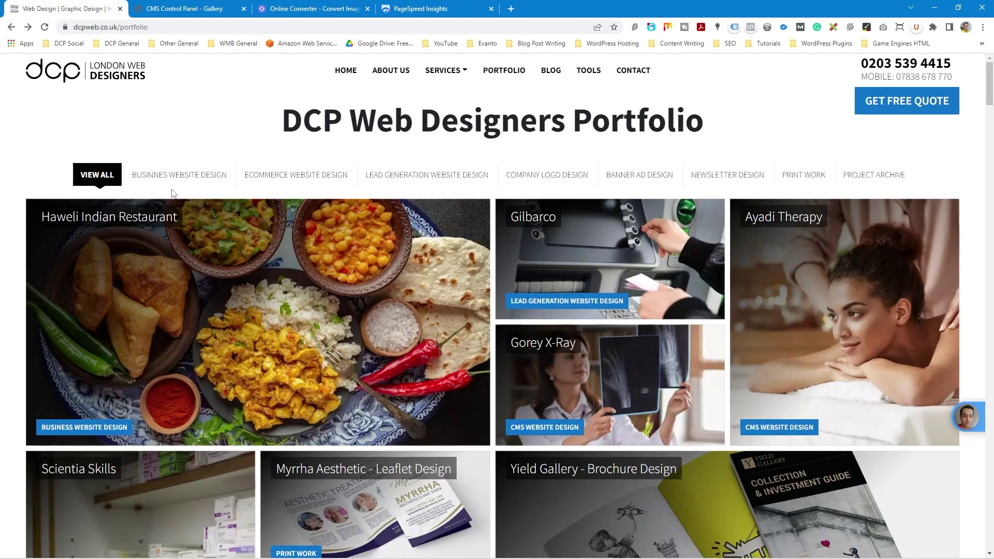
- Revisit the Gorey X-Ray project page, then return to the portfolio grid
left_click(557, 377)
scroll(262, 312, "down", 7)
scroll(262, 312, "up", 2)
scroll(215, 290, "up", 5)
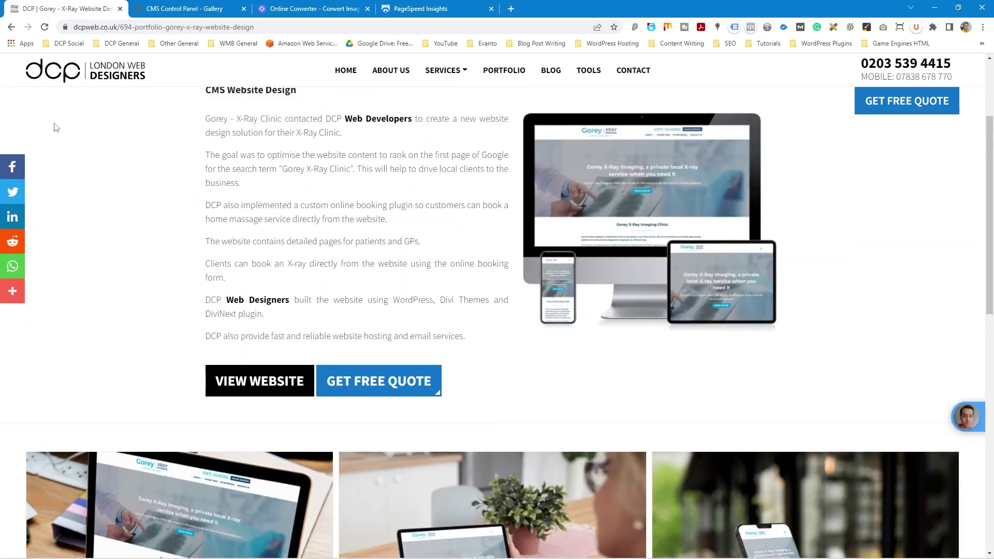
left_click(47, 124)
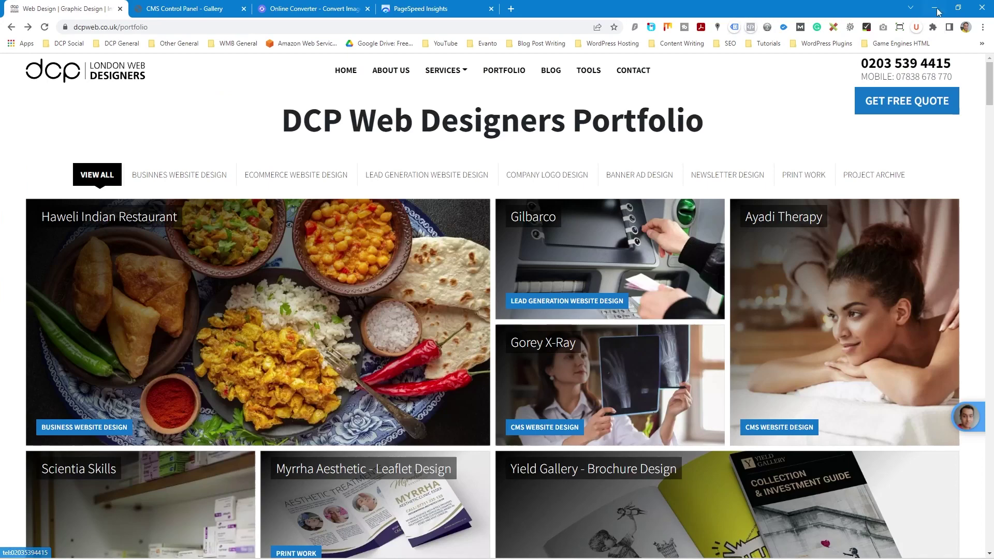